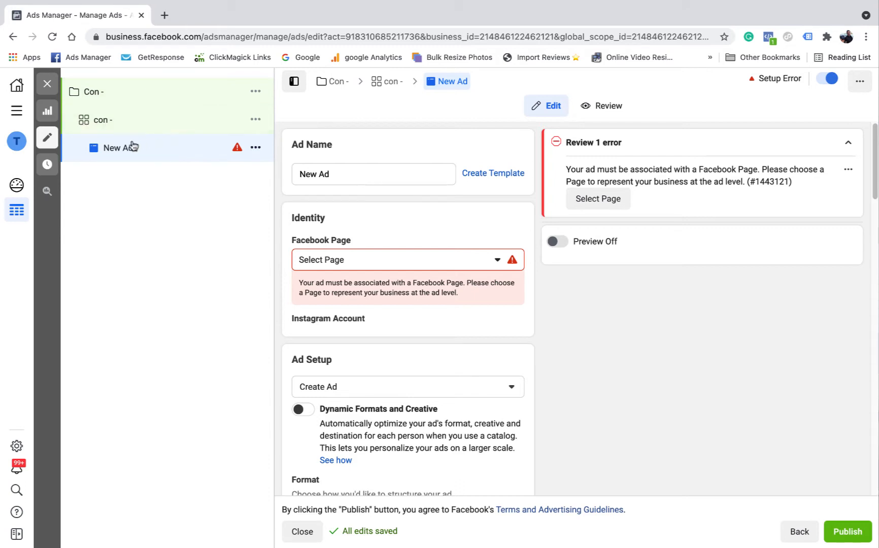
# Step: Set the ad's identity to the Baby Sleep Magic Facebook Page and the babysleepmagic Instagram account
pyautogui.click(362, 178)
pyautogui.scroll(-3, 401, 181)
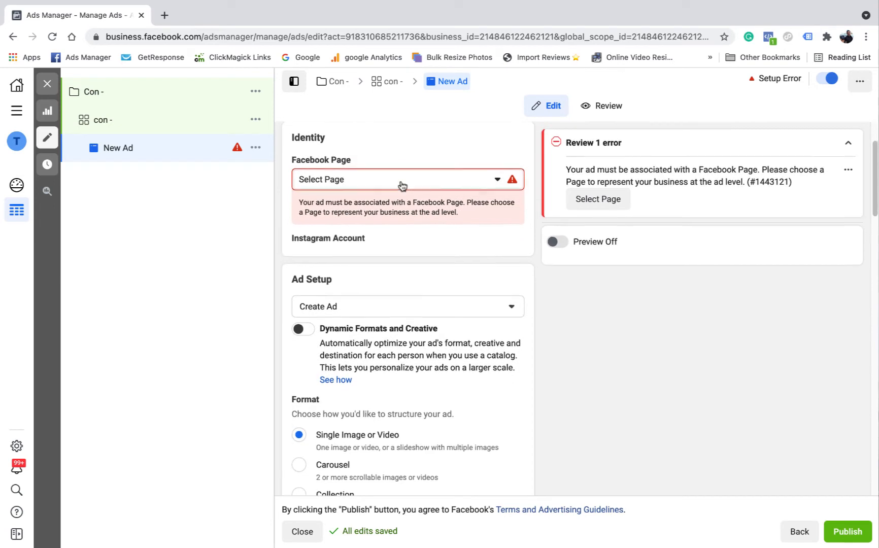
pyautogui.scroll(3, 403, 175)
pyautogui.click(505, 265)
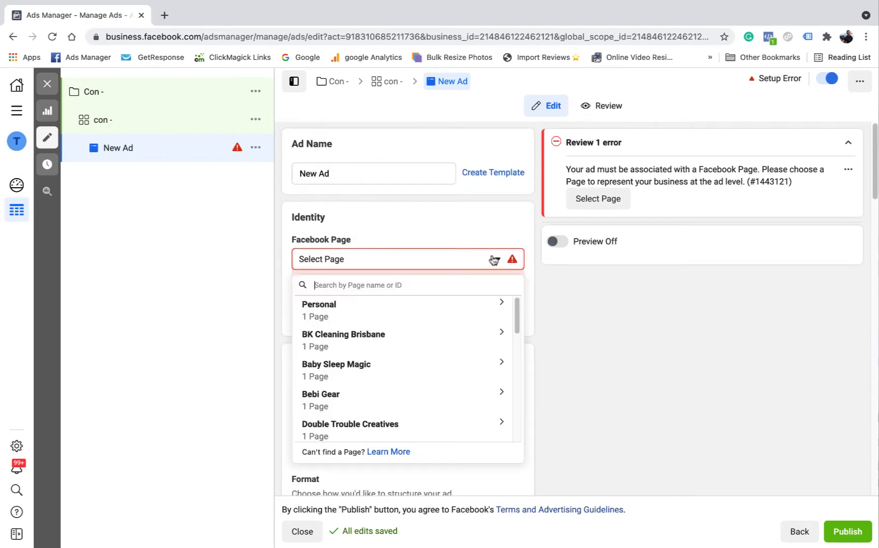
pyautogui.write('baby')
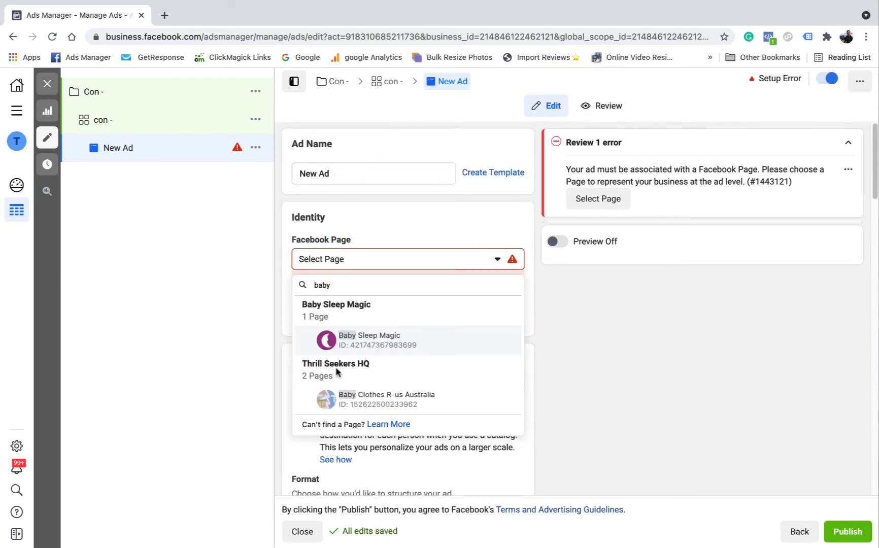
pyautogui.click(364, 349)
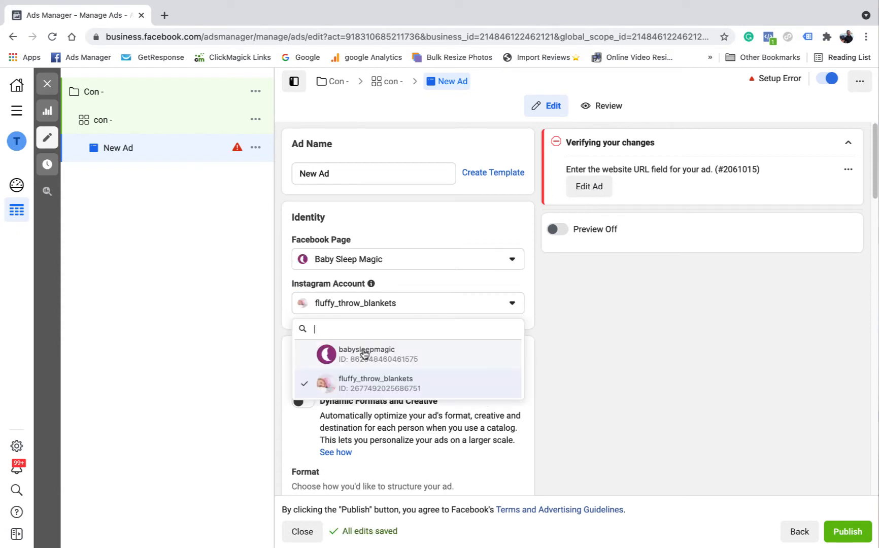
pyautogui.click(365, 354)
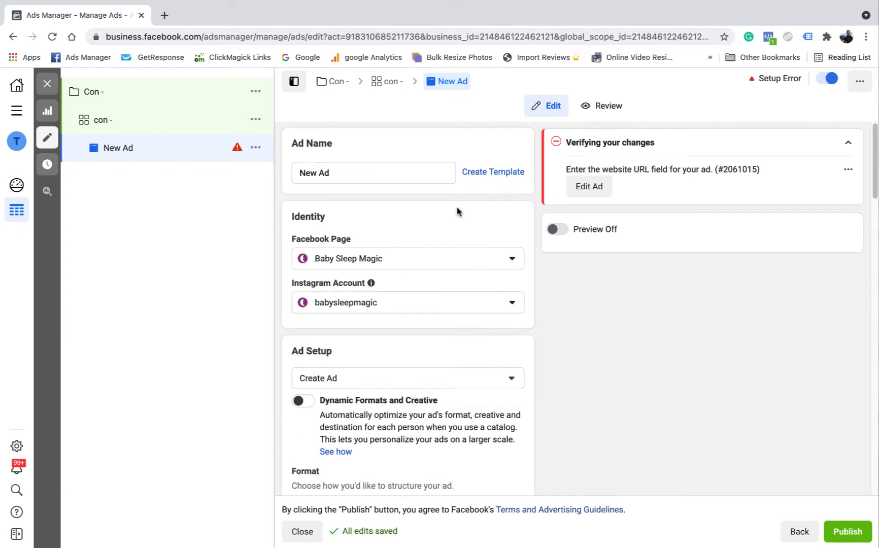
# Step: Check which ad source options the Ad Setup section offers besides Create Ad
pyautogui.scroll(-1, 457, 210)
pyautogui.scroll(-5, 389, 228)
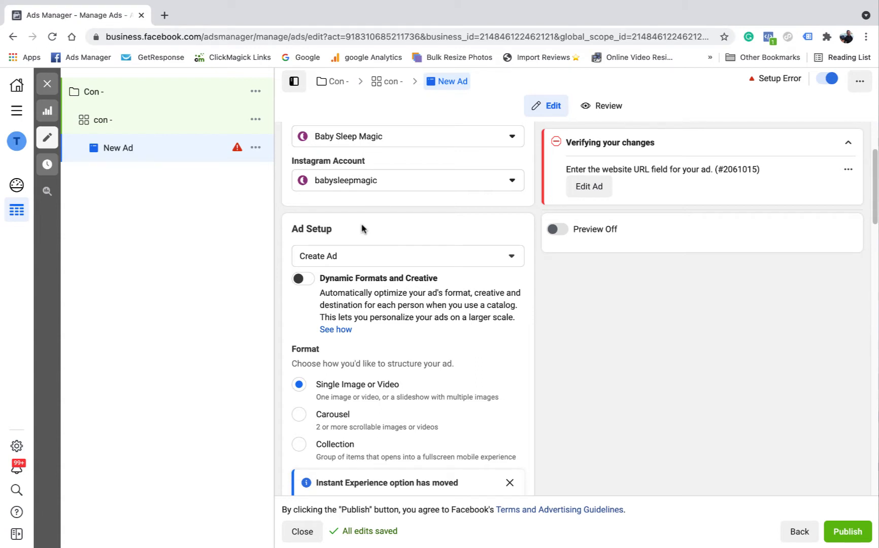
pyautogui.scroll(-2, 362, 229)
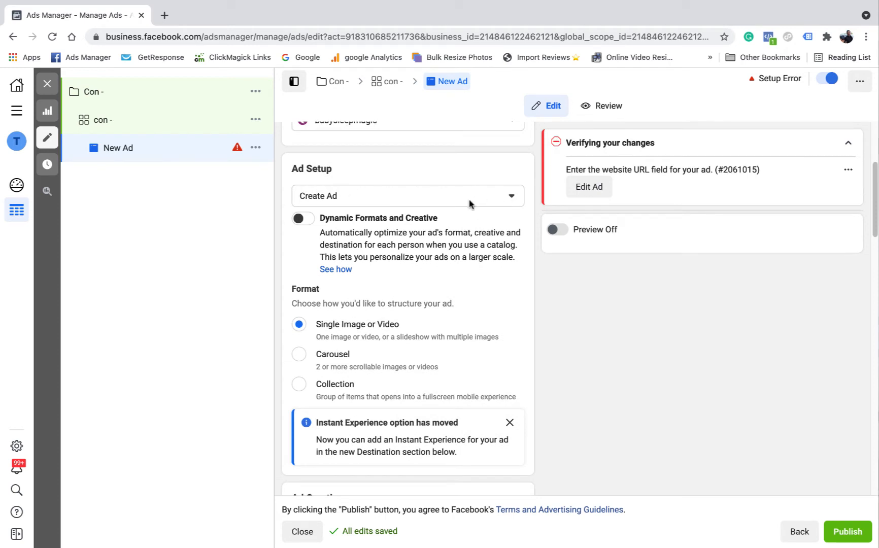
pyautogui.scroll(-1, 386, 195)
pyautogui.click(495, 185)
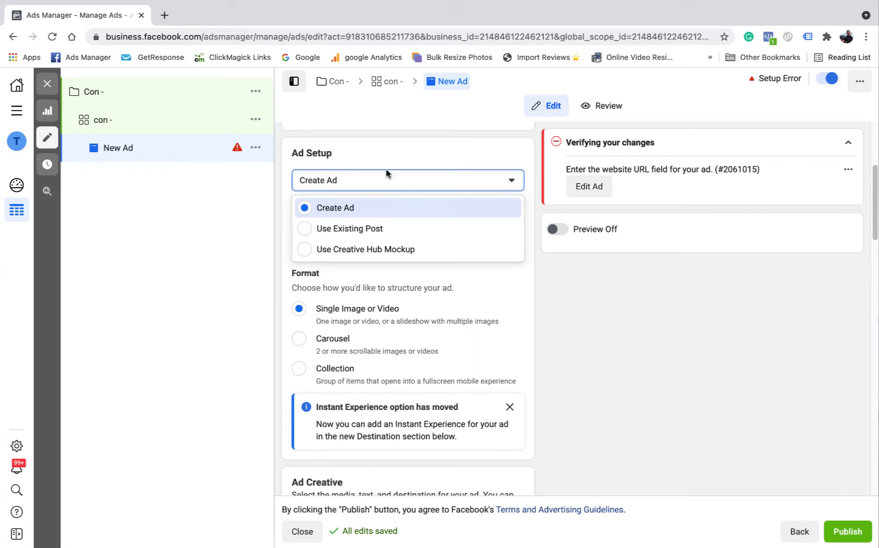
pyautogui.click(406, 149)
pyautogui.scroll(-3, 362, 187)
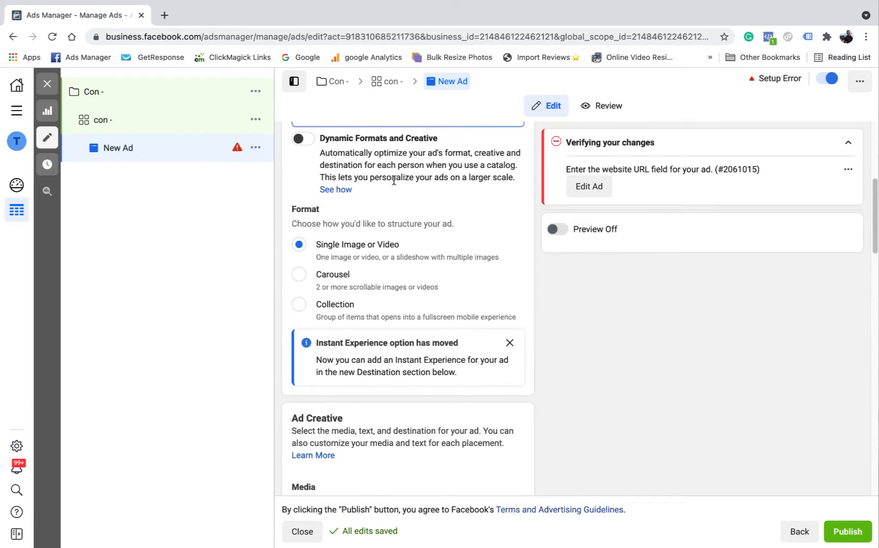
# Step: Try out Dynamic Formats and Creative in the ad setup and switch it back off
pyautogui.scroll(3, 394, 180)
pyautogui.click(323, 229)
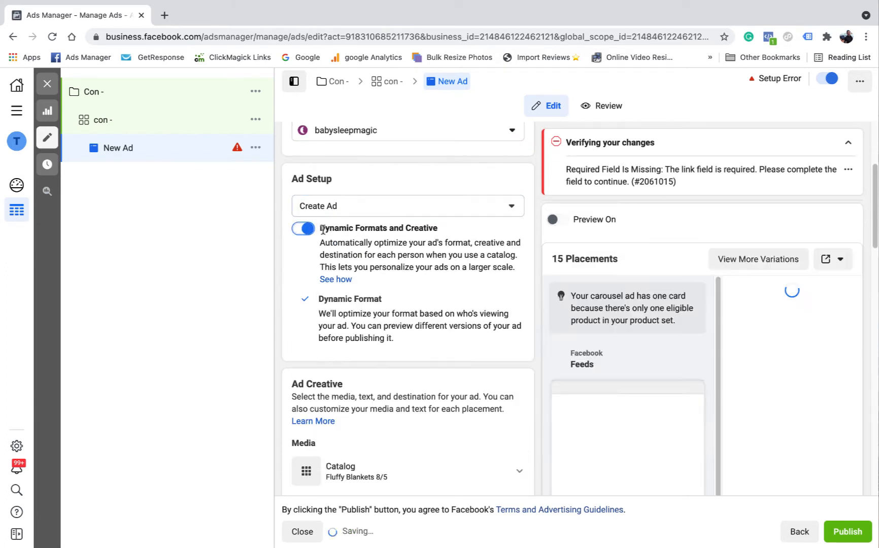
pyautogui.scroll(-3, 390, 262)
pyautogui.scroll(-3, 398, 295)
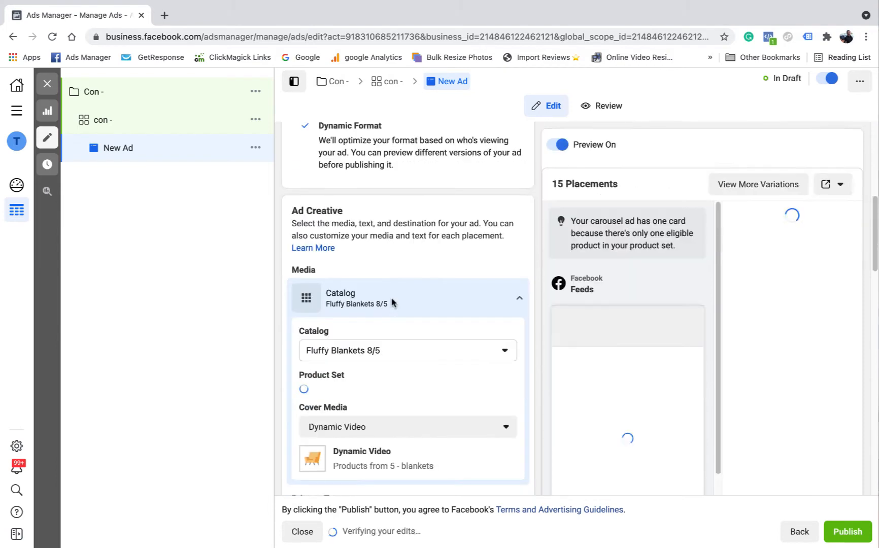
pyautogui.scroll(10, 393, 304)
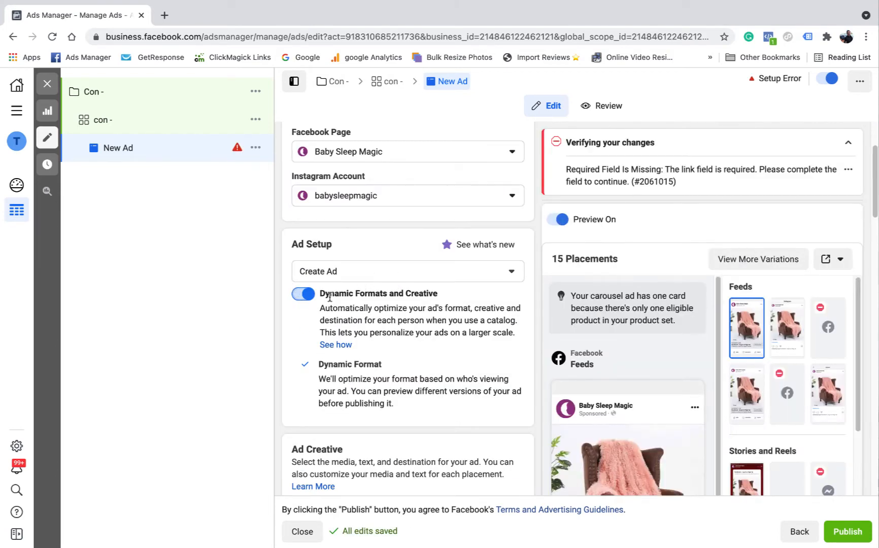
pyautogui.click(307, 299)
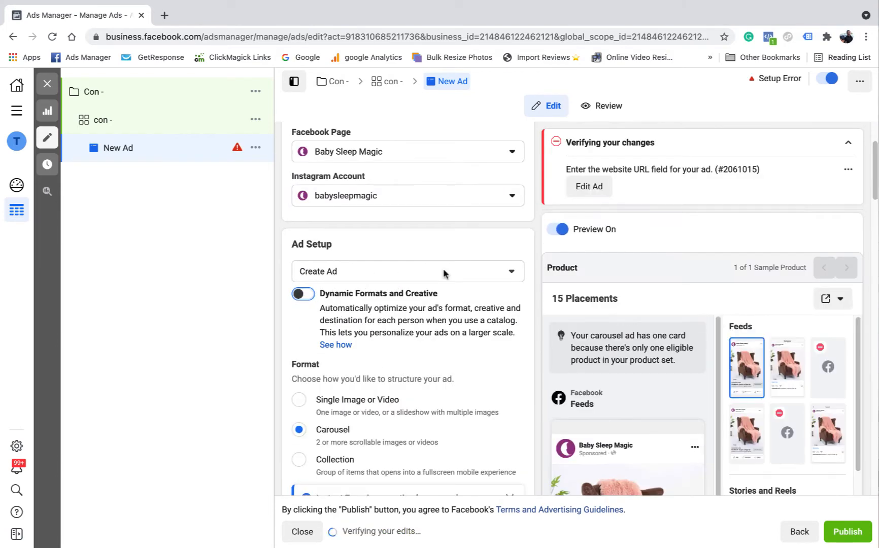
# Step: Set the ad format to Single Image or Video and dismiss the Instant Experience notice
pyautogui.scroll(-2, 445, 264)
pyautogui.scroll(-1, 437, 287)
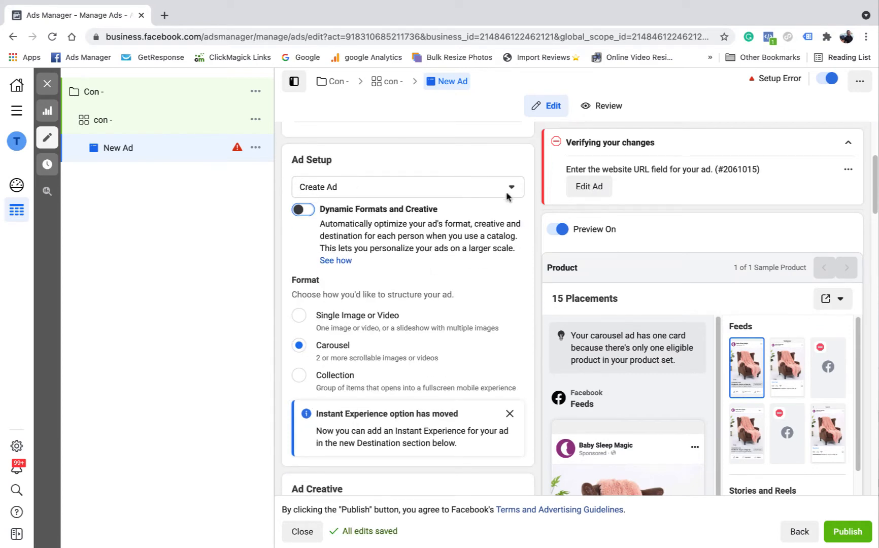
pyautogui.scroll(-3, 431, 300)
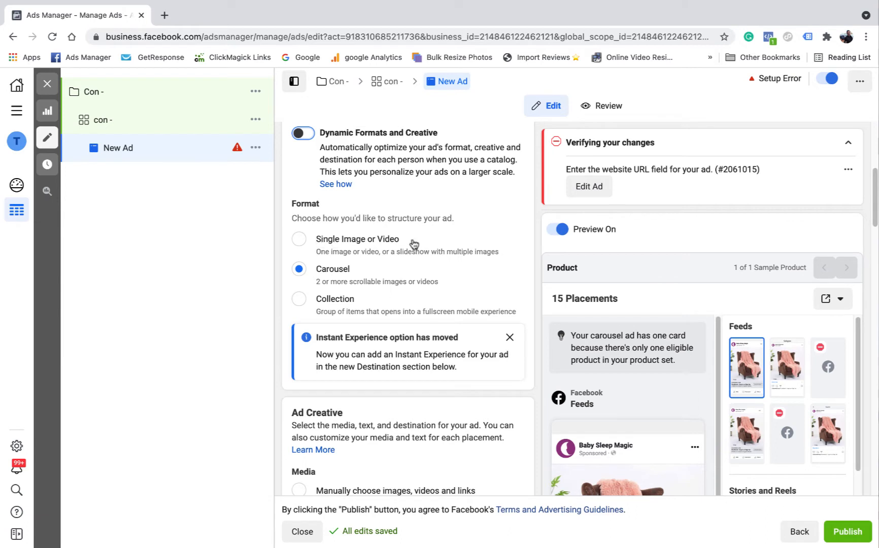
pyautogui.scroll(-3, 416, 248)
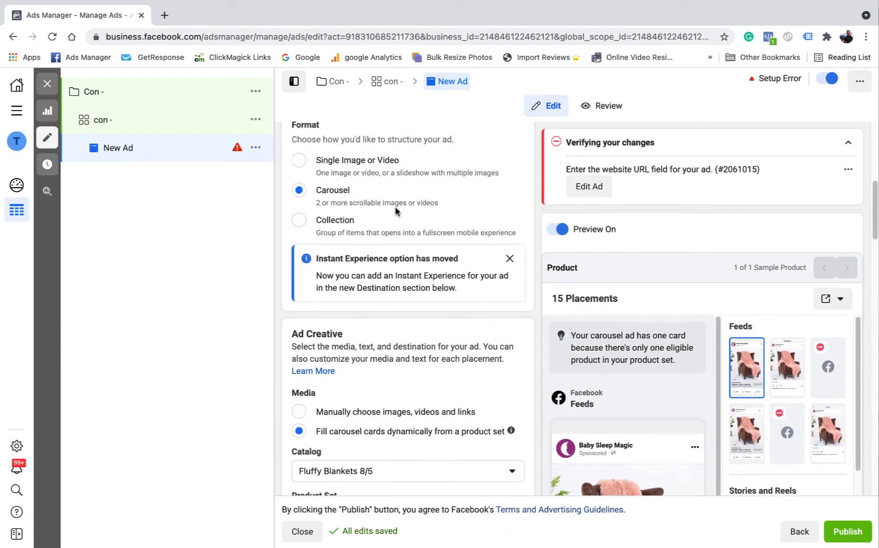
pyautogui.click(300, 222)
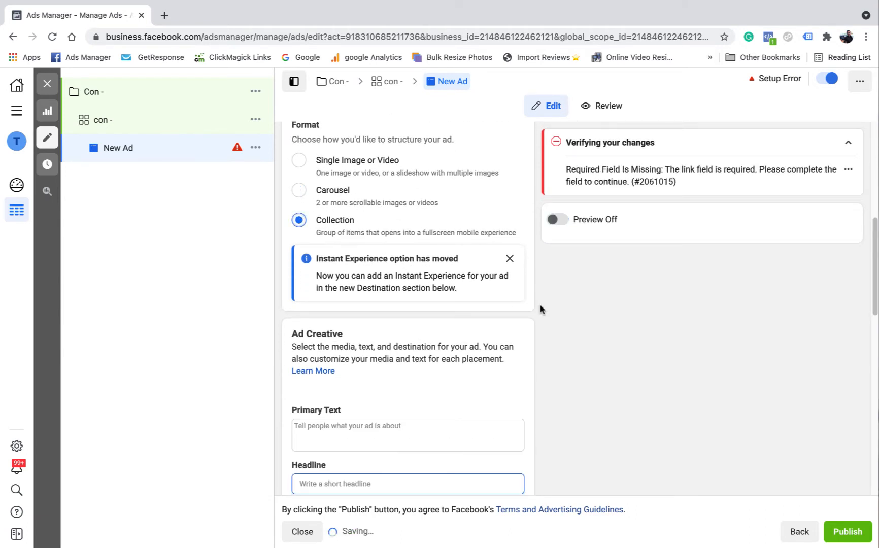
pyautogui.click(510, 259)
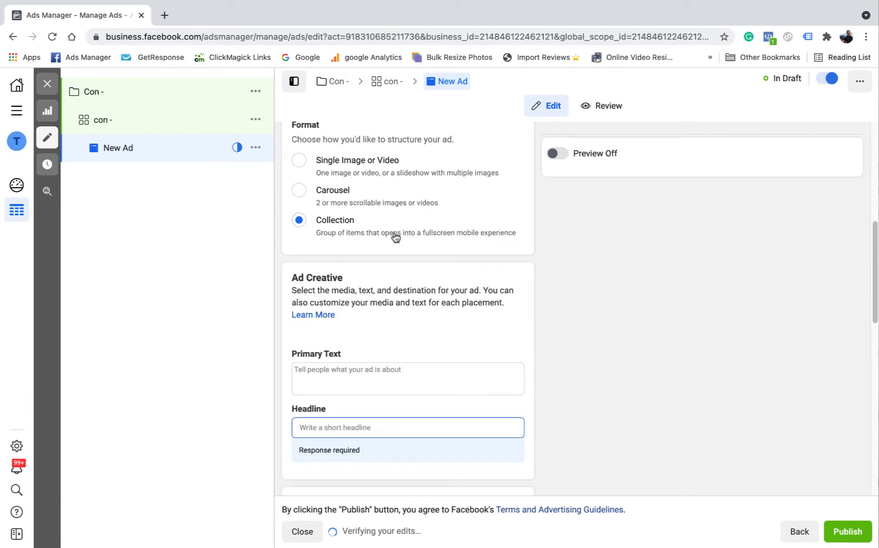
pyautogui.click(306, 164)
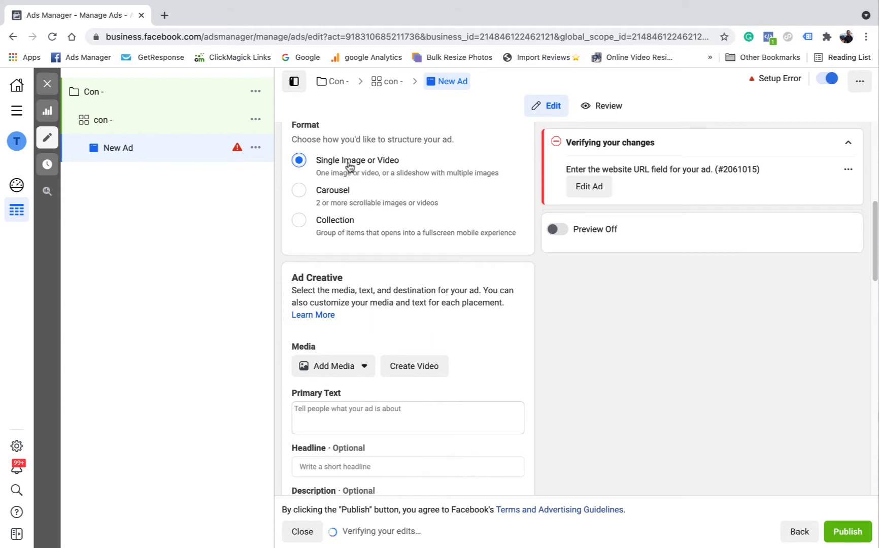
# Step: Examine the ad creative's media options, including the image selection dialog, and leave without adding media
pyautogui.scroll(-3, 406, 205)
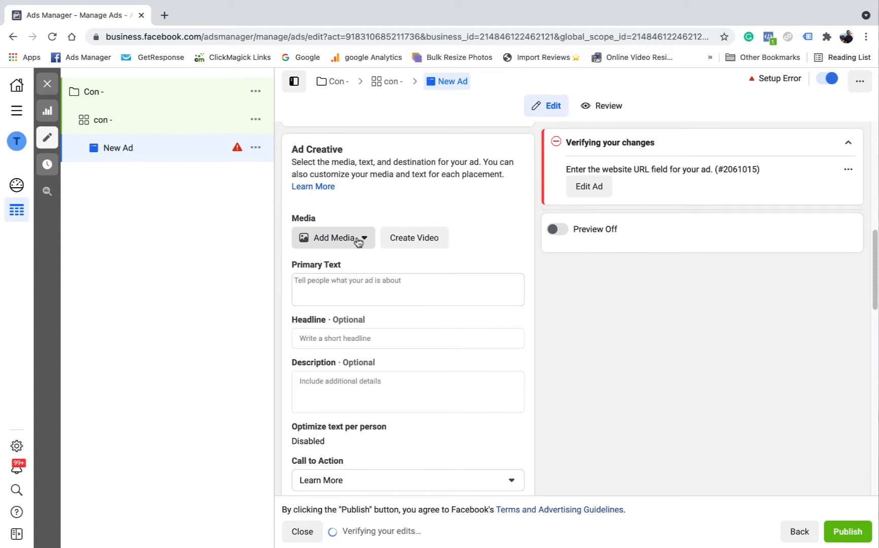
pyautogui.scroll(-2, 386, 237)
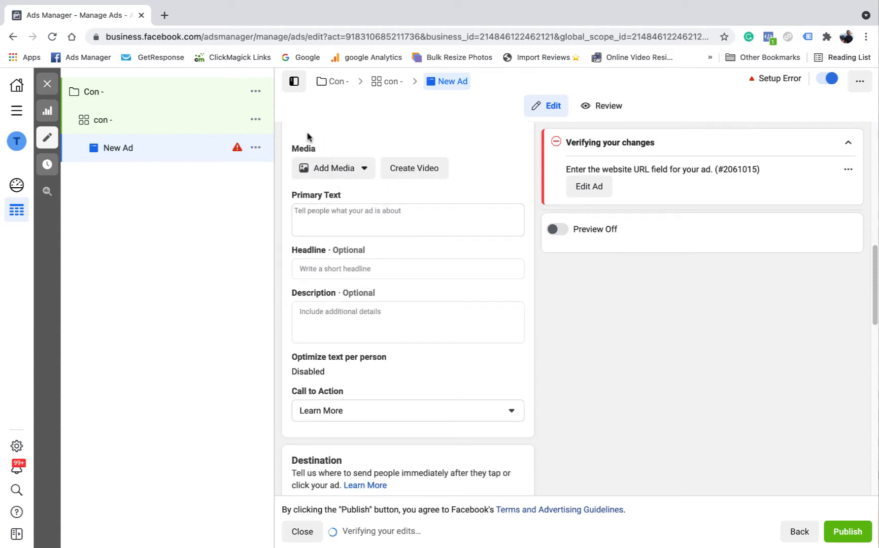
pyautogui.click(347, 169)
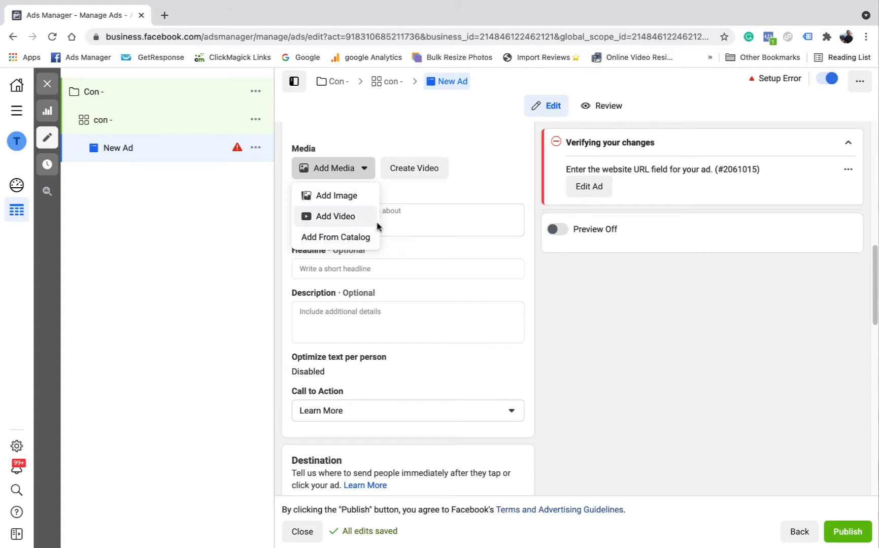
pyautogui.click(500, 188)
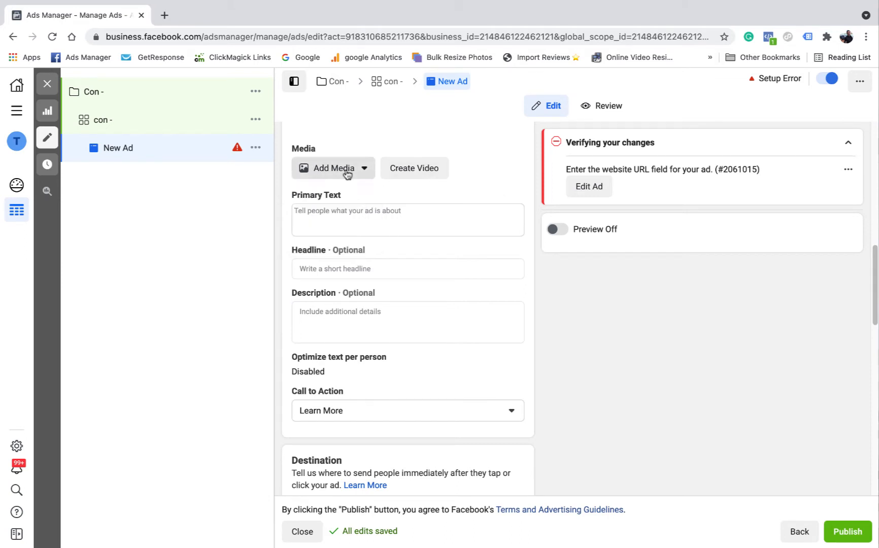
pyautogui.click(347, 170)
pyautogui.click(333, 200)
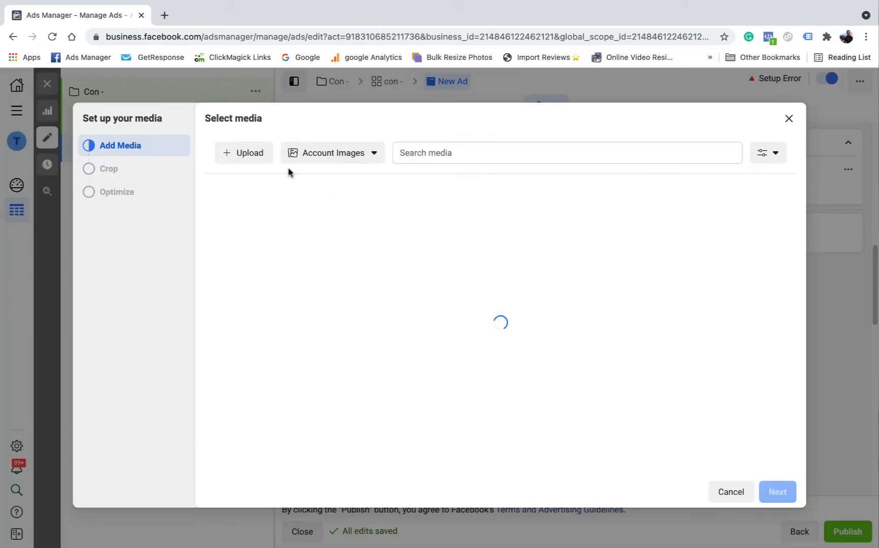
pyautogui.click(789, 119)
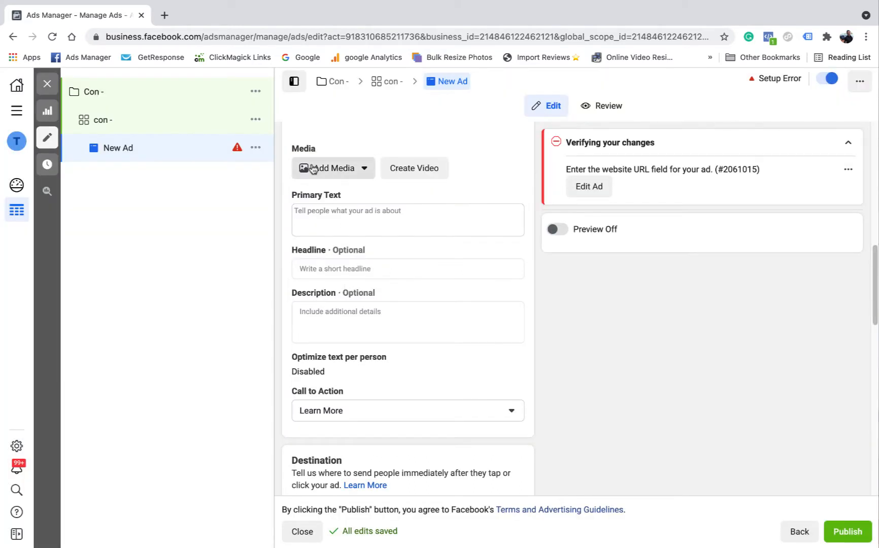
# Step: Look over the ad creative's Primary Text, Headline and Description fields
pyautogui.scroll(-3, 387, 218)
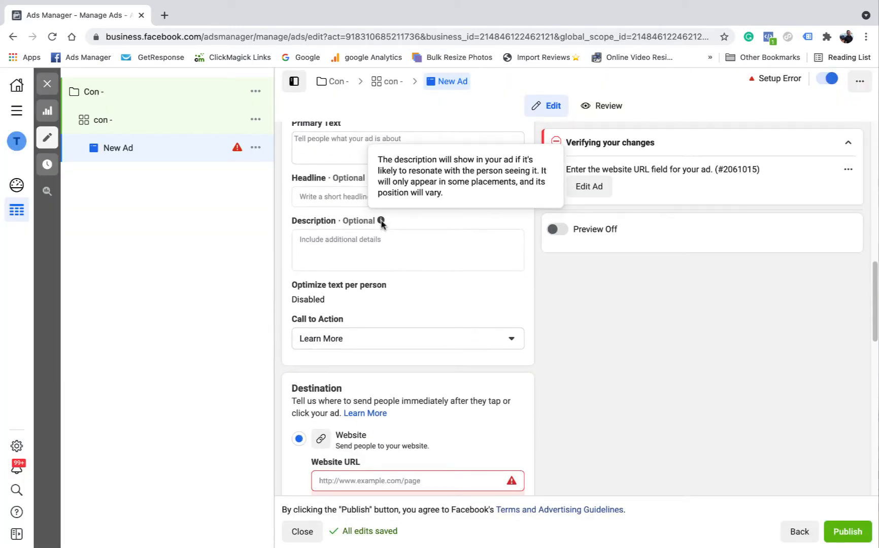
pyautogui.scroll(4, 386, 213)
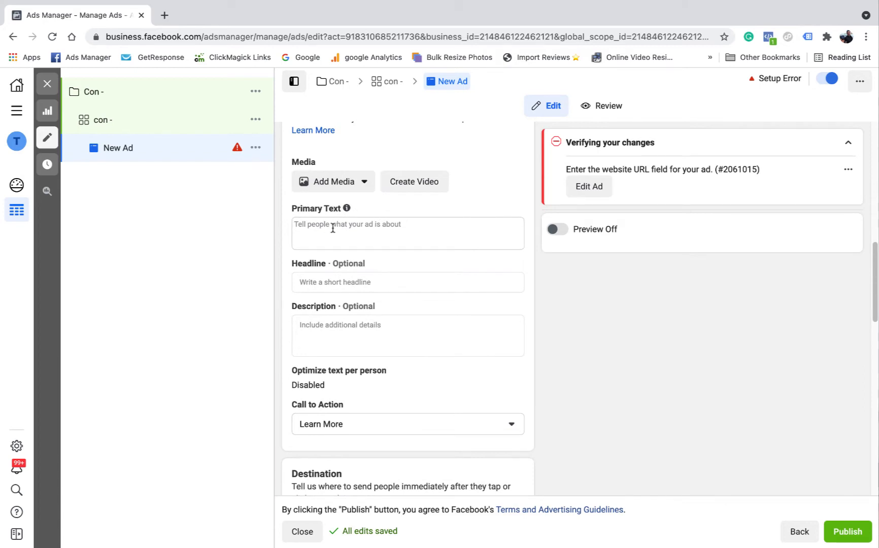
pyautogui.scroll(-1, 332, 228)
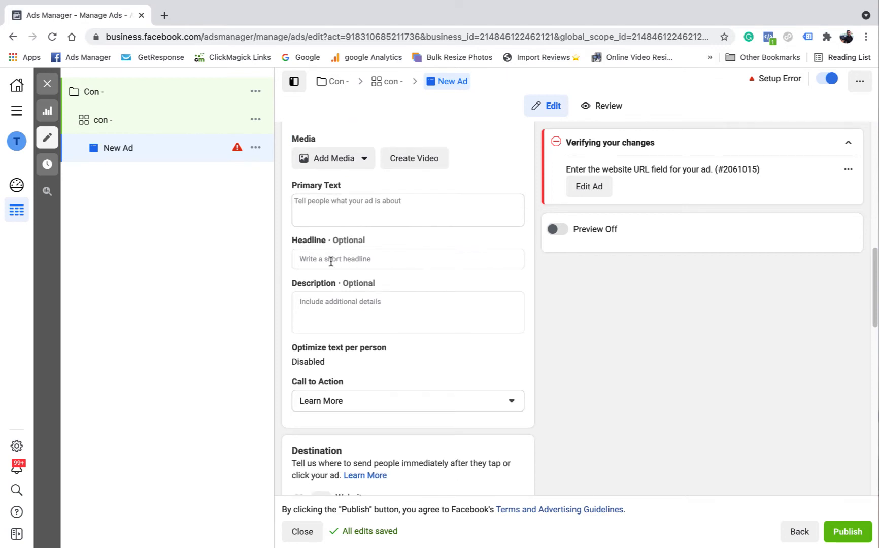
pyautogui.scroll(-1, 401, 312)
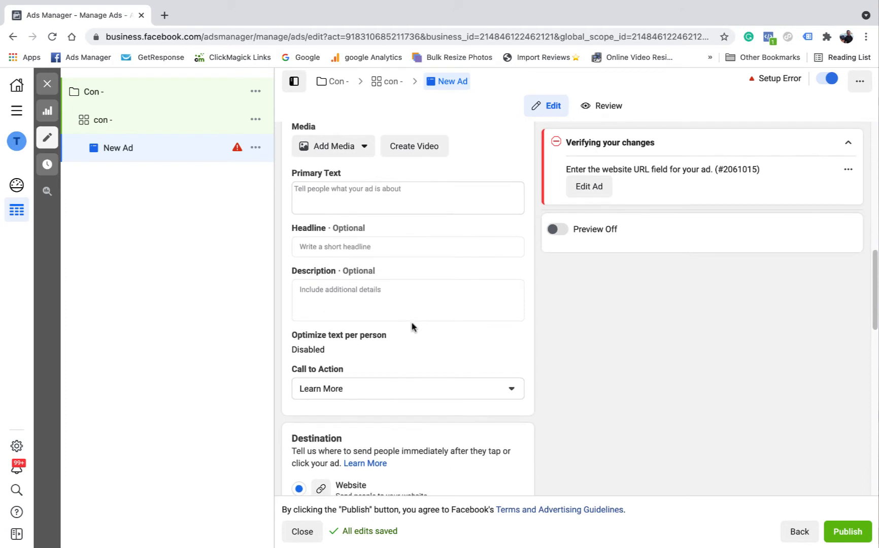
pyautogui.scroll(-1, 394, 278)
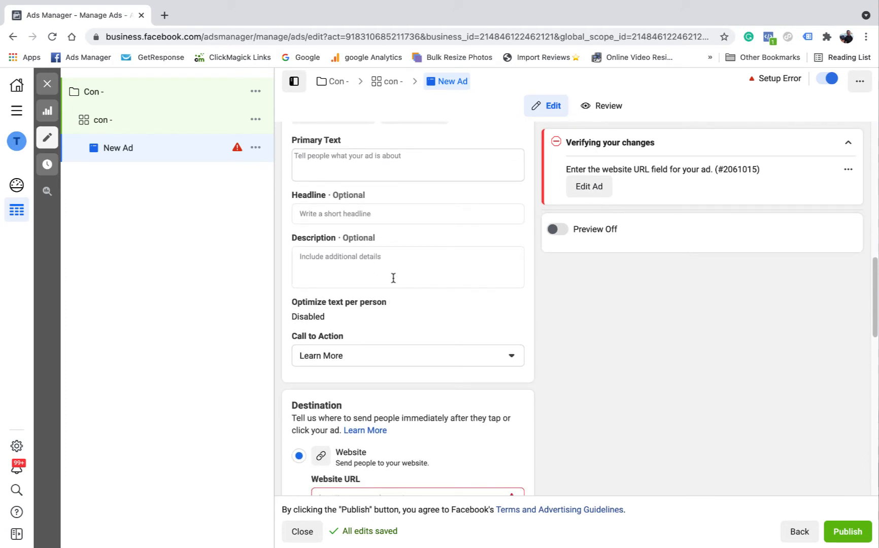
# Step: Set the ad's call to action to Shop Now
pyautogui.scroll(-3, 403, 279)
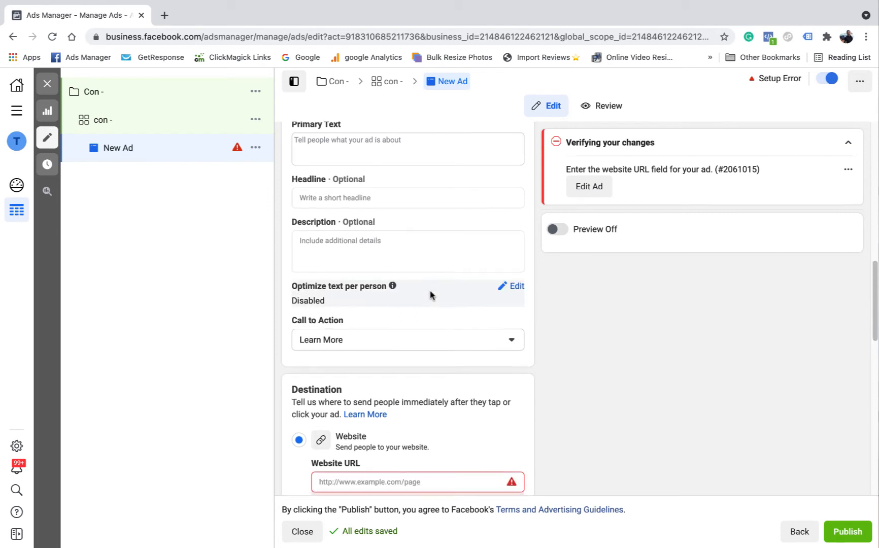
pyautogui.scroll(-1, 469, 308)
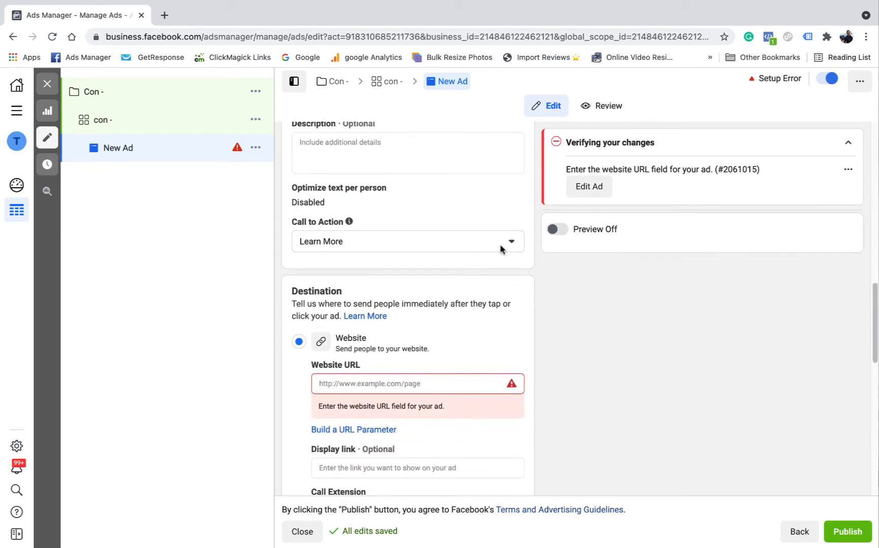
pyautogui.click(492, 246)
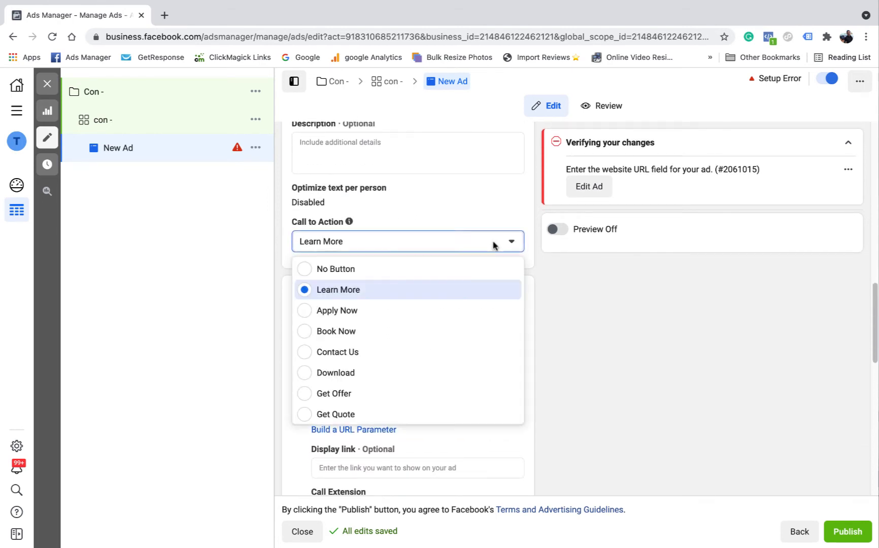
pyautogui.scroll(-1, 370, 351)
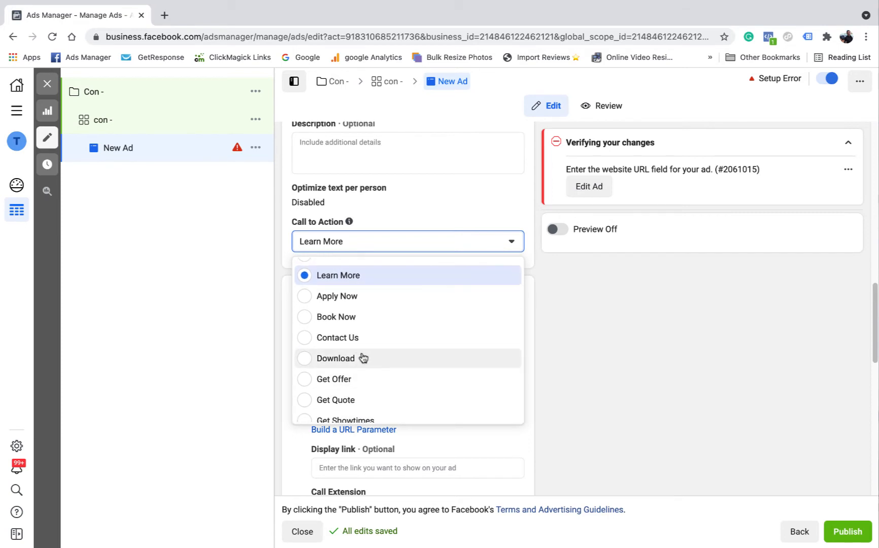
pyautogui.scroll(-3, 363, 357)
pyautogui.click(340, 342)
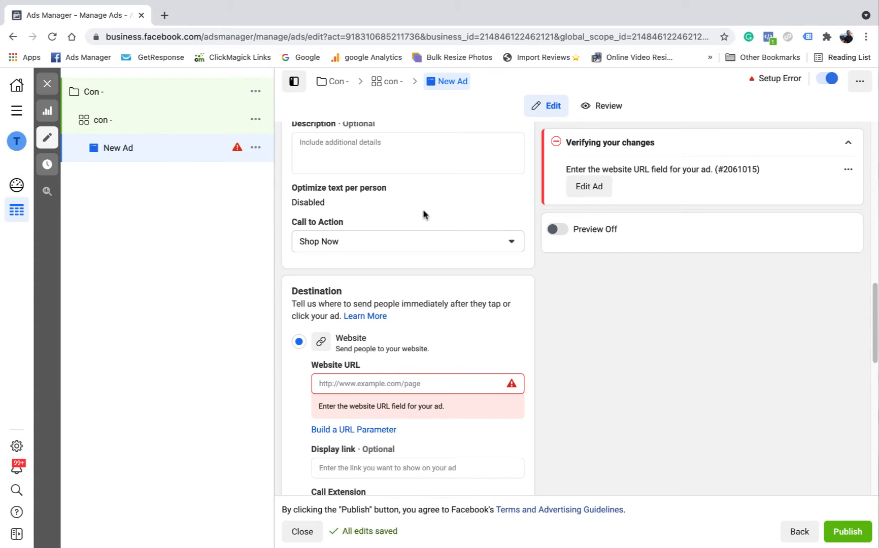
# Step: Change the ad setup to Use Existing Post
pyautogui.scroll(4, 367, 396)
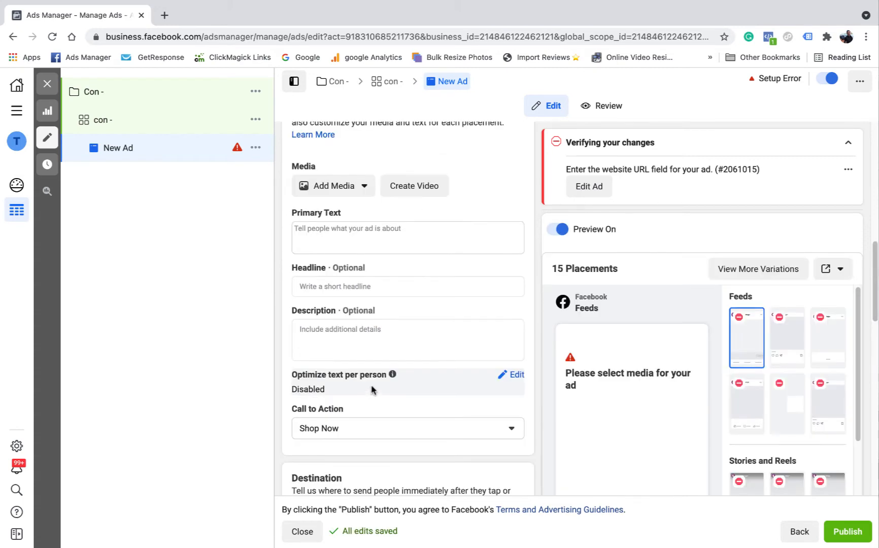
pyautogui.scroll(5, 376, 389)
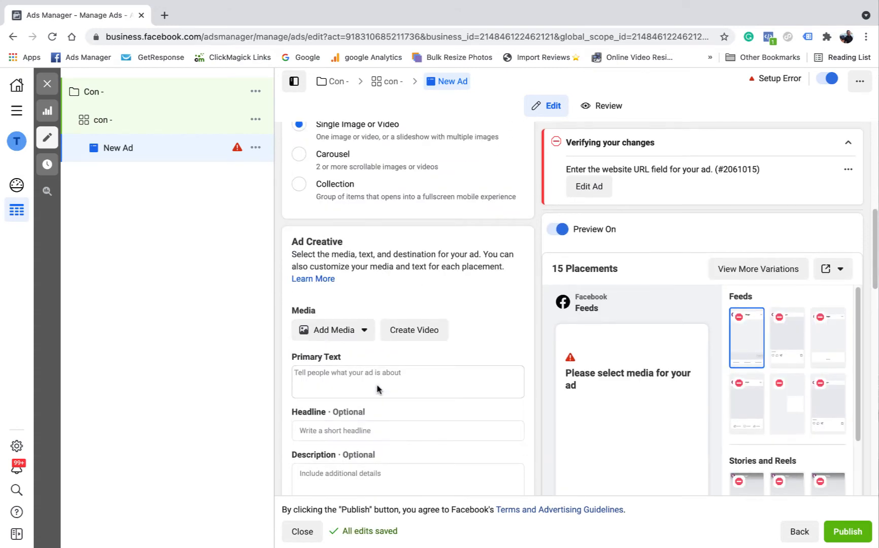
pyautogui.scroll(3, 376, 389)
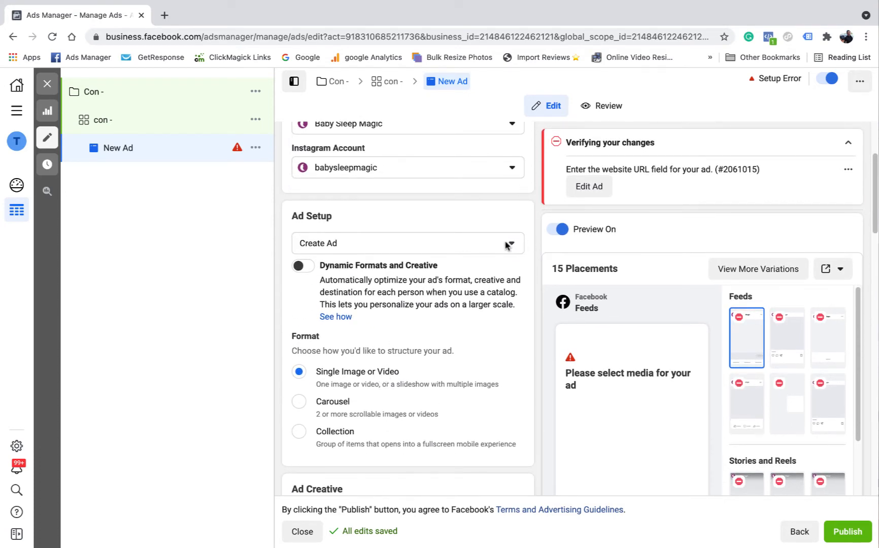
pyautogui.click(507, 244)
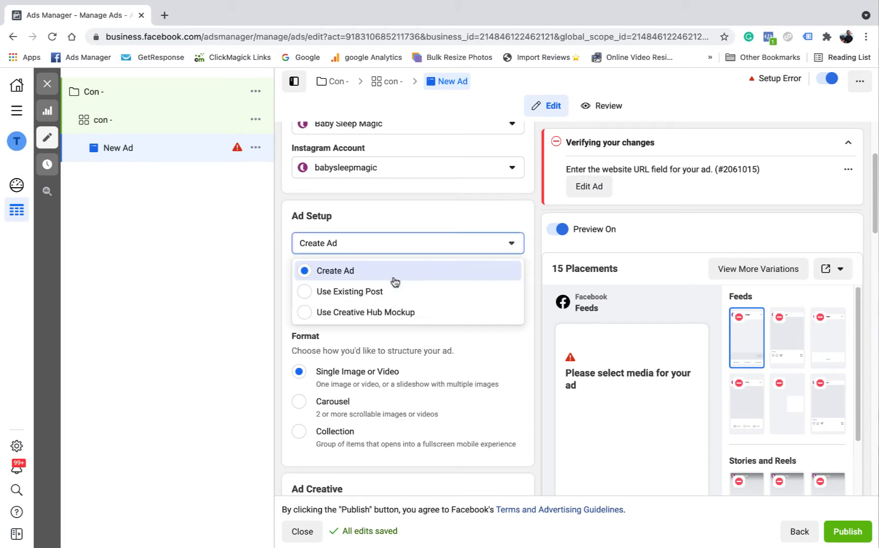
pyautogui.click(380, 294)
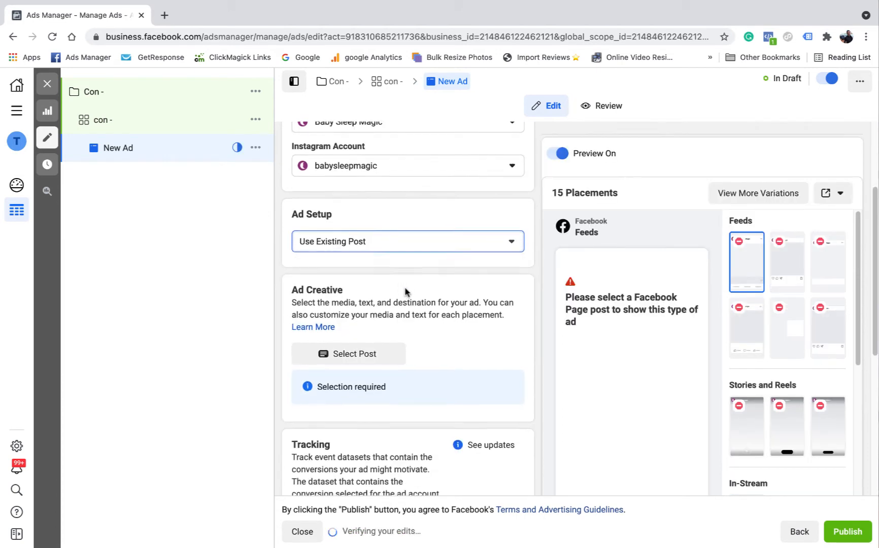
# Step: Browse the existing posts available for the ad creative, covering the Facebook, Instagram and Branded Content sources
pyautogui.scroll(-2, 385, 283)
pyautogui.click(381, 282)
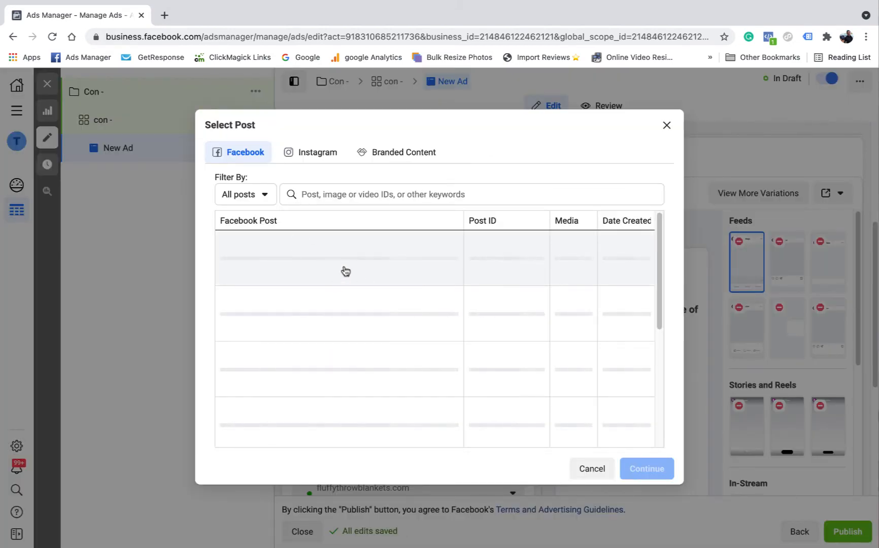
pyautogui.scroll(-2, 349, 300)
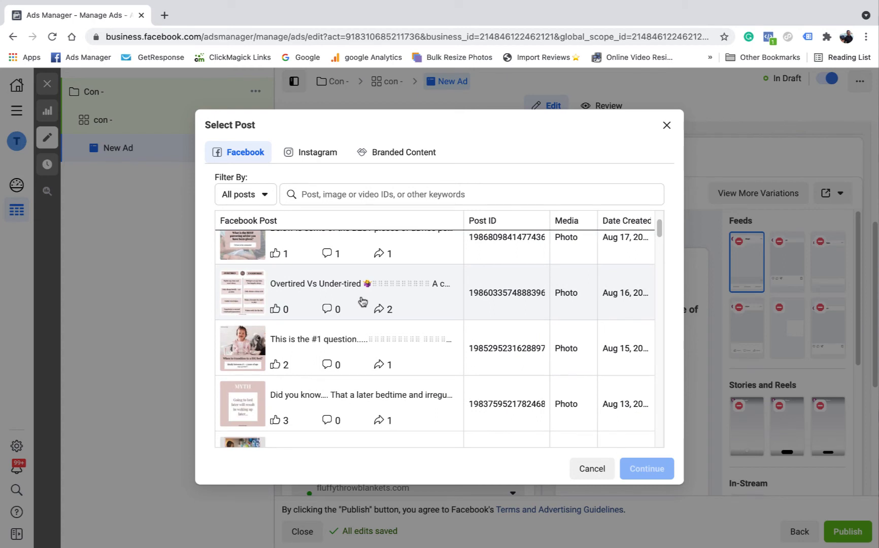
pyautogui.scroll(-3, 361, 303)
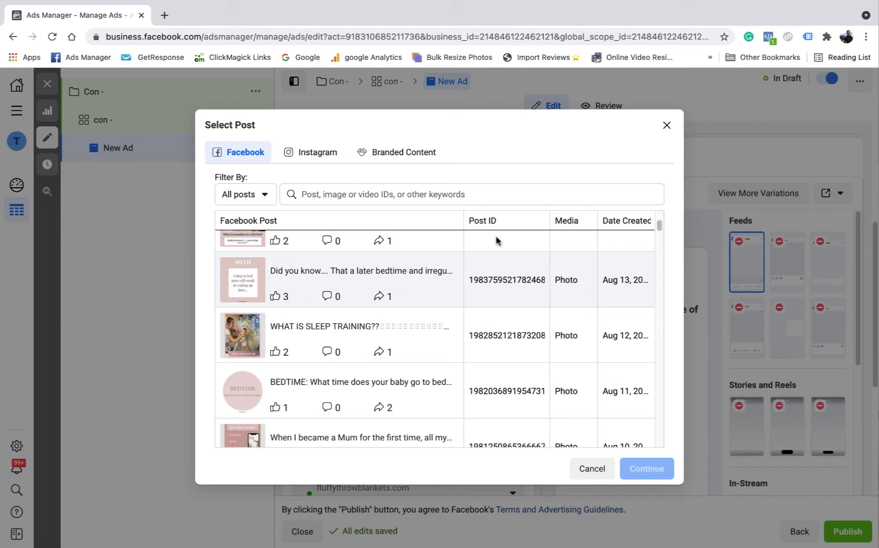
pyautogui.scroll(-1, 363, 327)
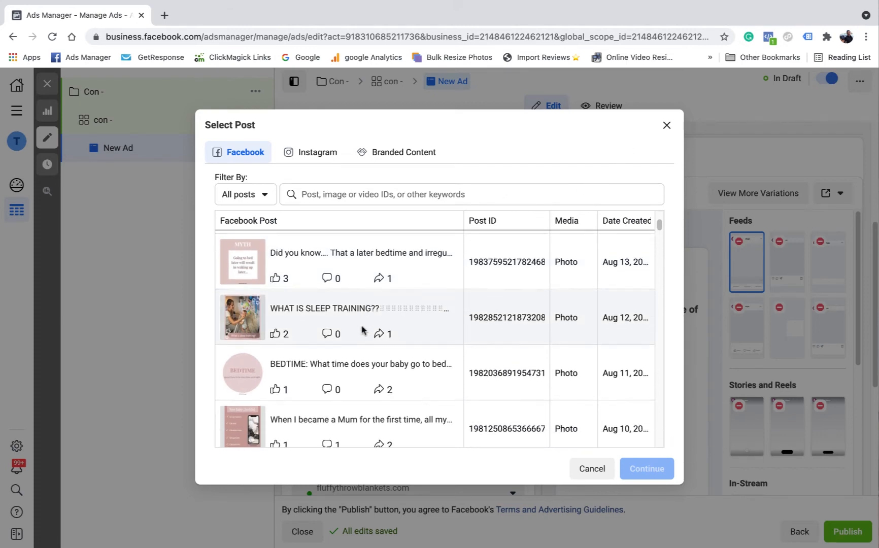
pyautogui.scroll(-2, 365, 335)
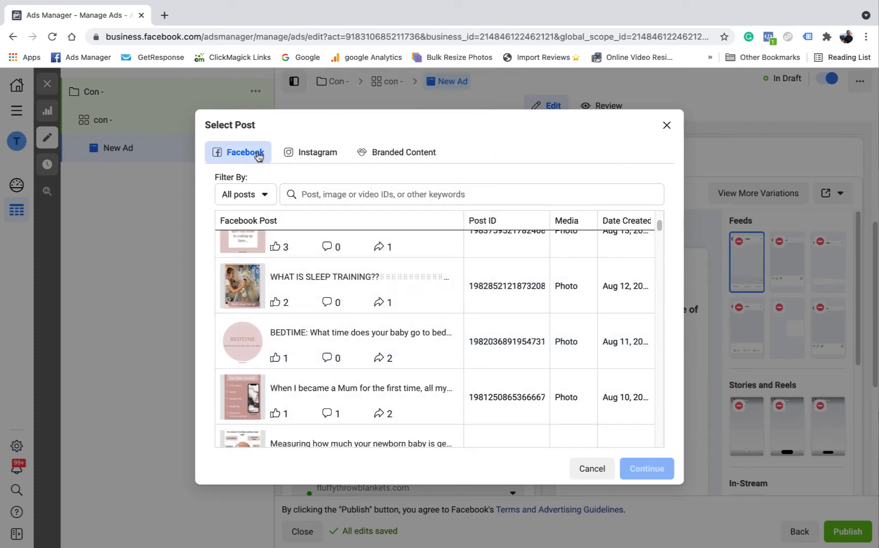
pyautogui.click(312, 153)
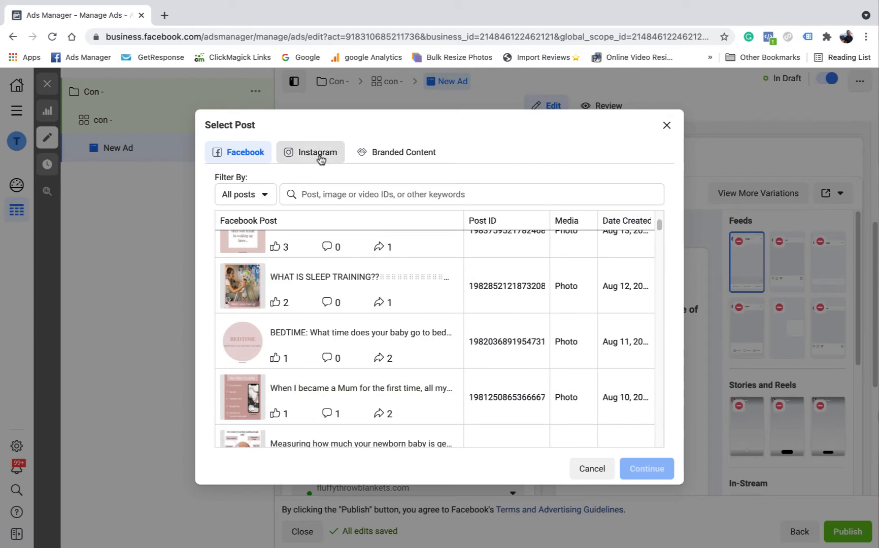
pyautogui.click(406, 153)
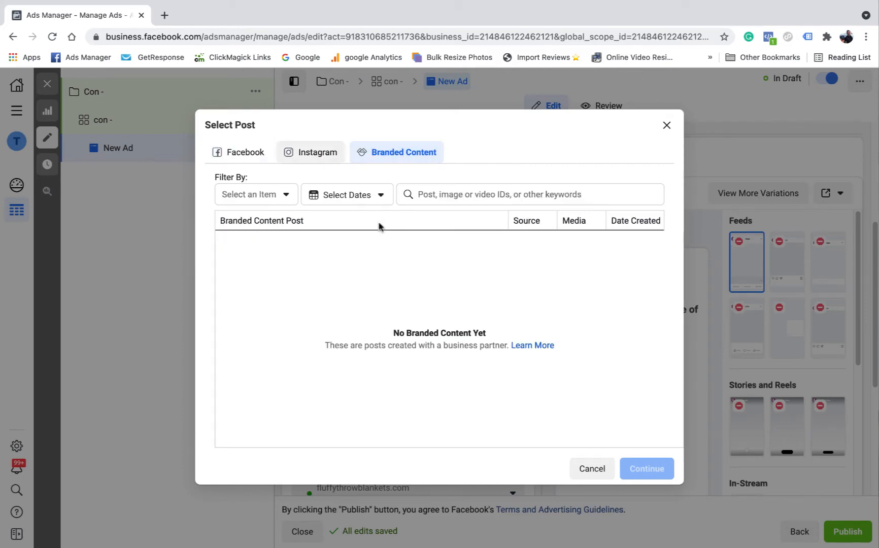
# Step: Choose the Facebook post "This is the #1 question....." as the creative and check its call-to-action settings without adding a button
pyautogui.click(241, 153)
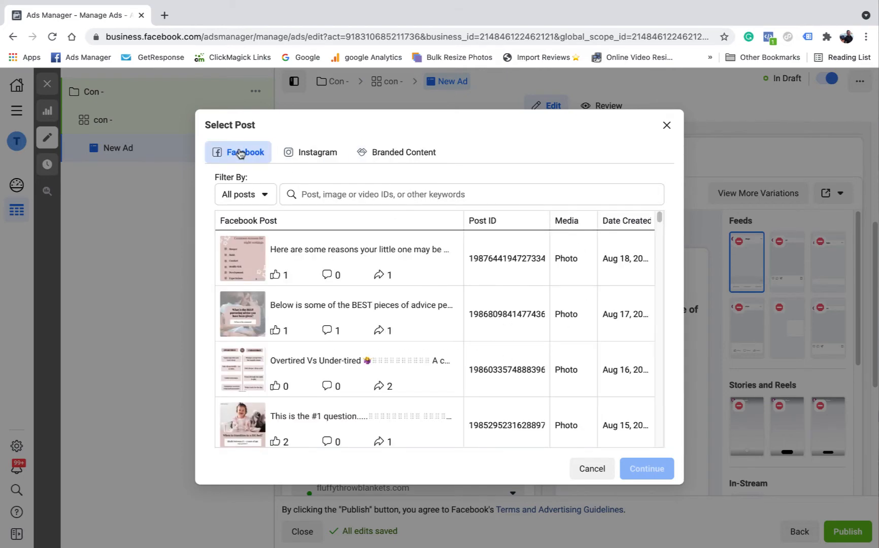
pyautogui.scroll(-2, 314, 294)
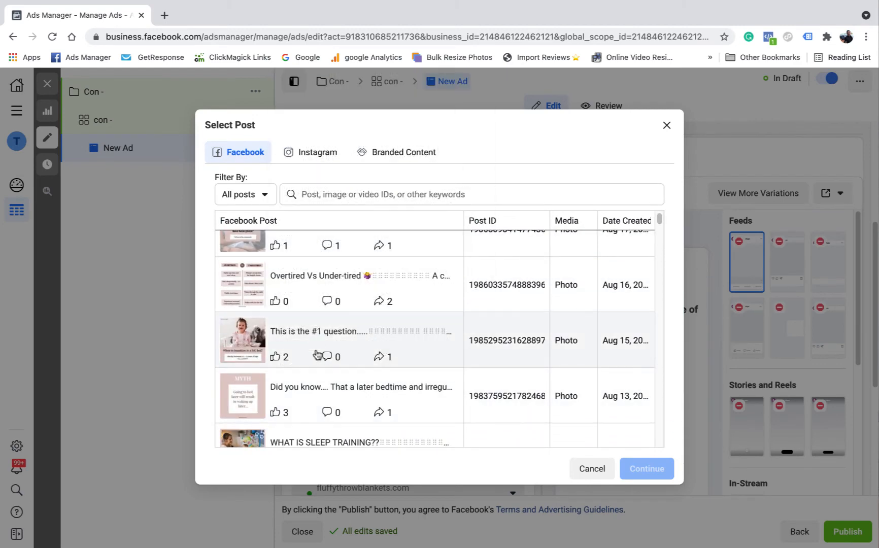
pyautogui.click(314, 335)
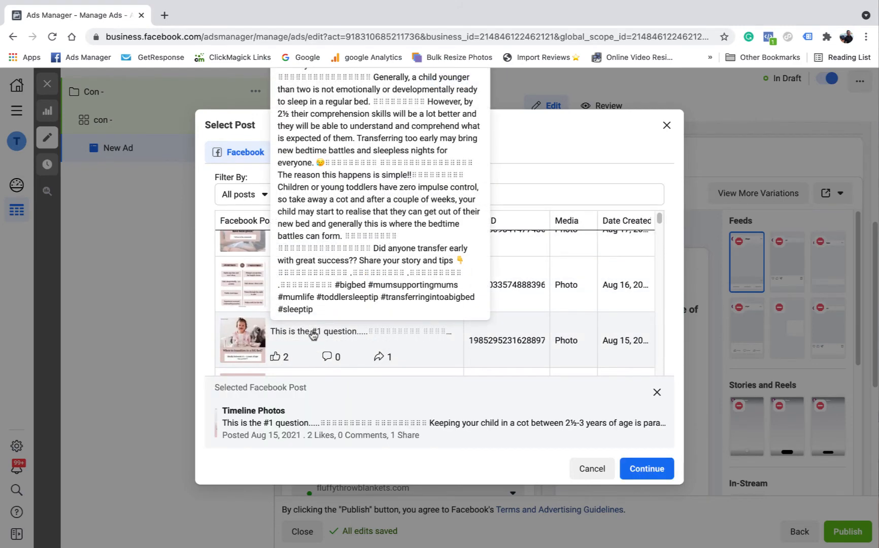
pyautogui.click(640, 467)
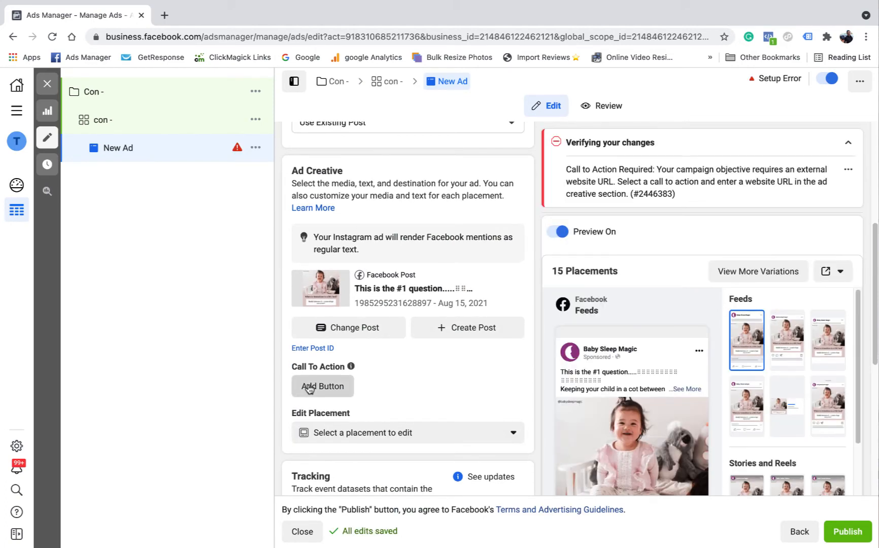
pyautogui.click(309, 388)
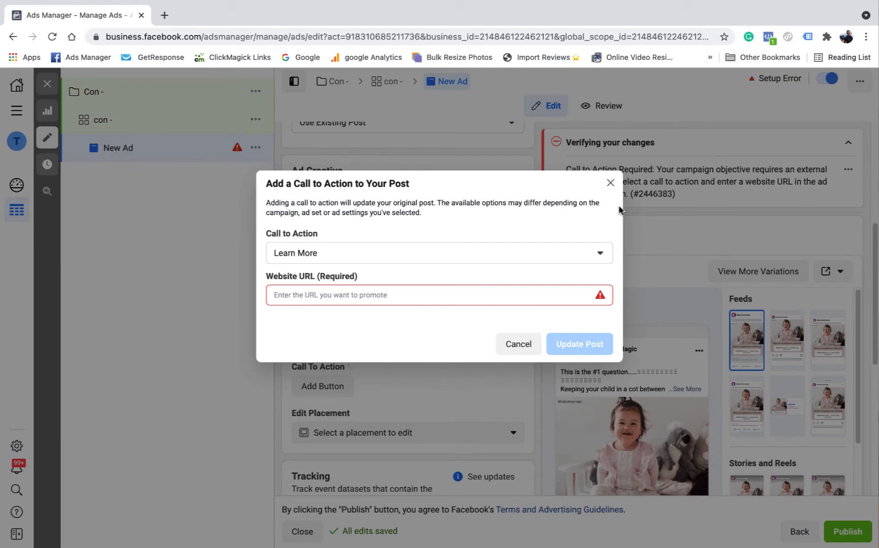
pyautogui.click(611, 183)
# Step: Return the ad setup to Create Ad and turn the ad preview on
pyautogui.scroll(5, 431, 346)
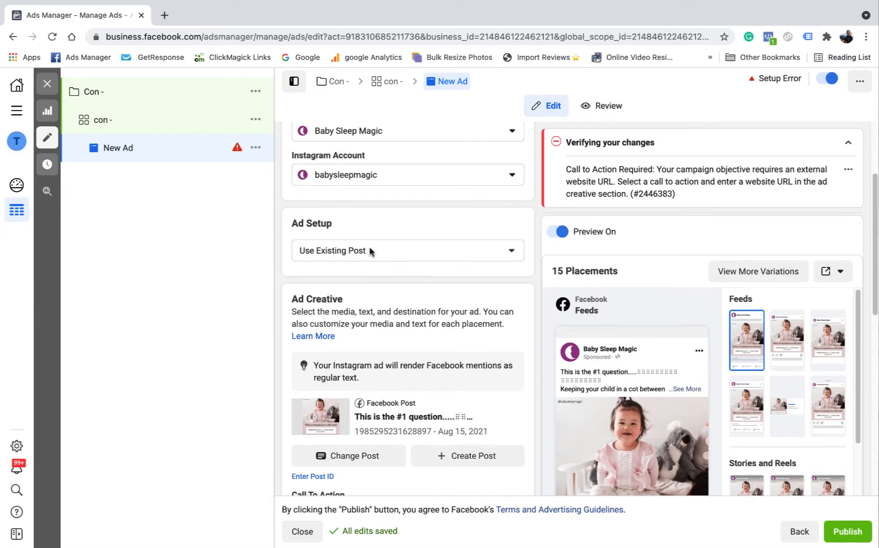
pyautogui.click(504, 252)
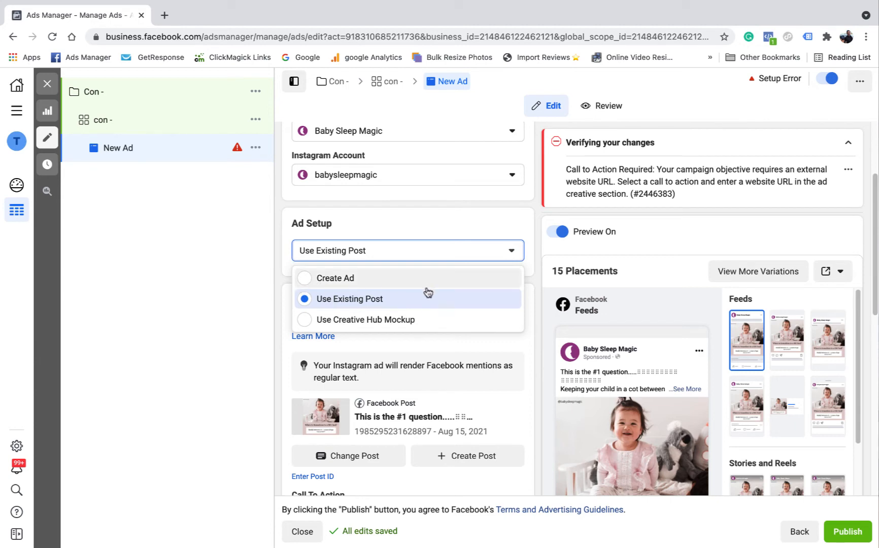
pyautogui.click(441, 220)
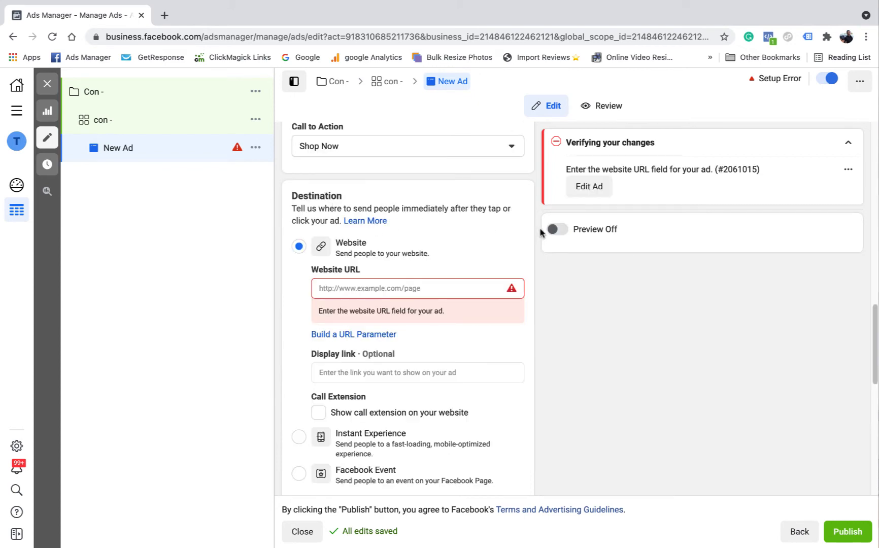
pyautogui.click(557, 229)
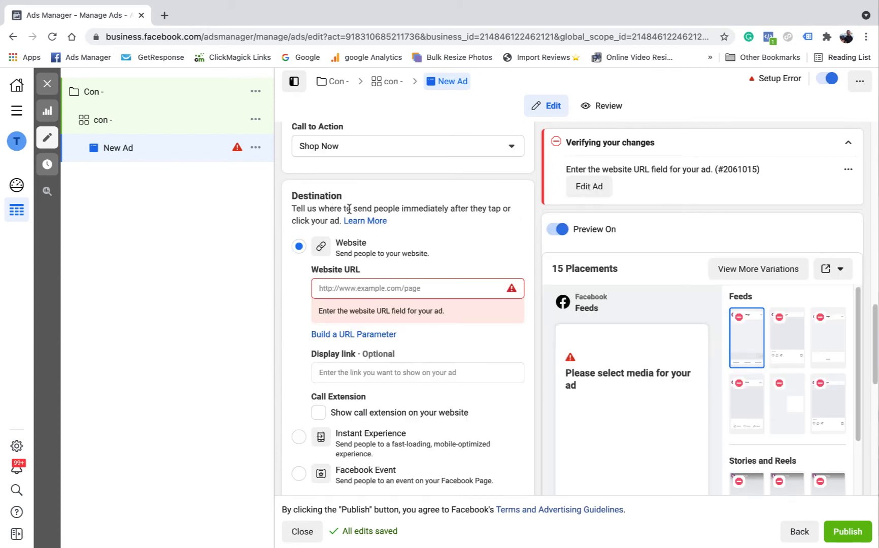
# Step: Look over the Website URL and Display link fields of the ad's website destination, leaving both empty
pyautogui.scroll(-1, 355, 223)
pyautogui.click(358, 271)
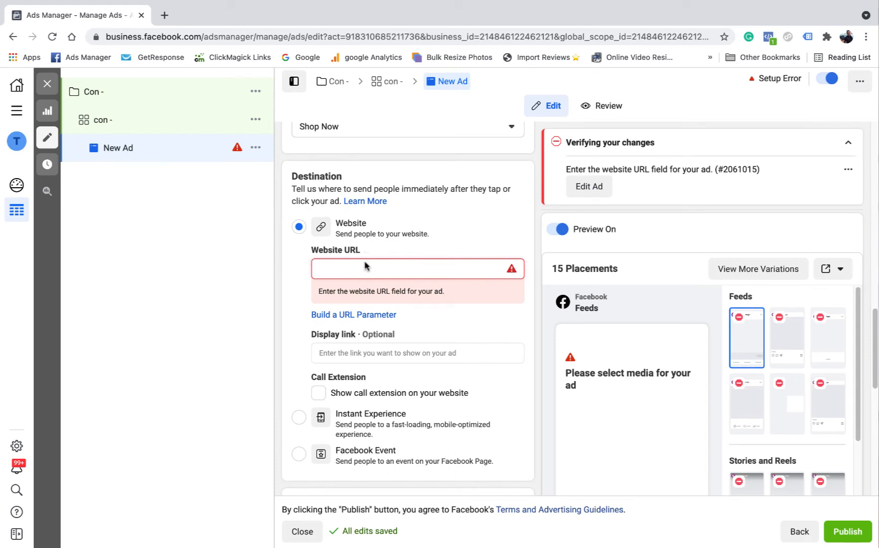
pyautogui.scroll(-1, 406, 277)
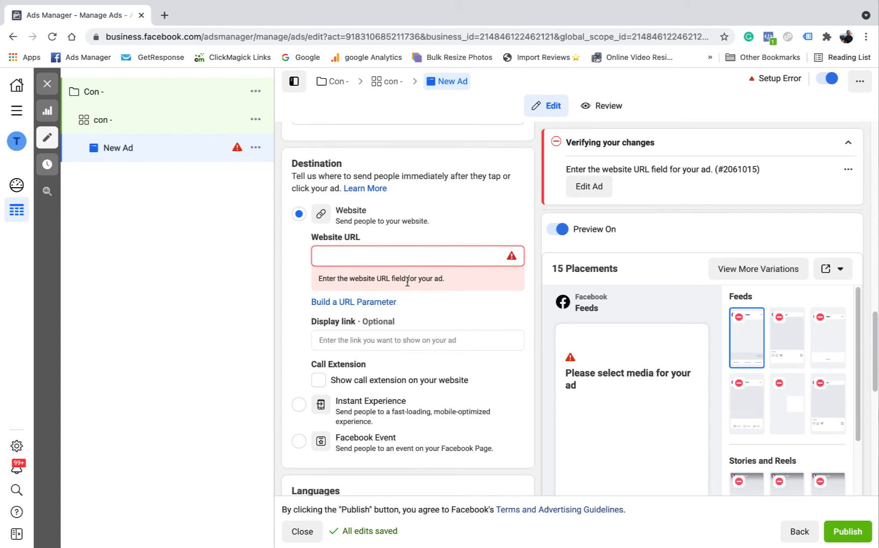
pyautogui.click(359, 321)
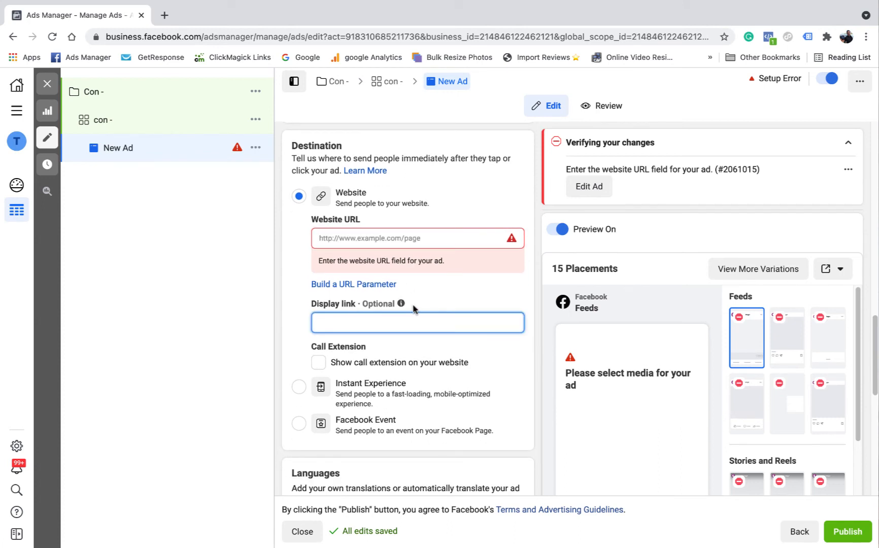
pyautogui.scroll(-1, 481, 307)
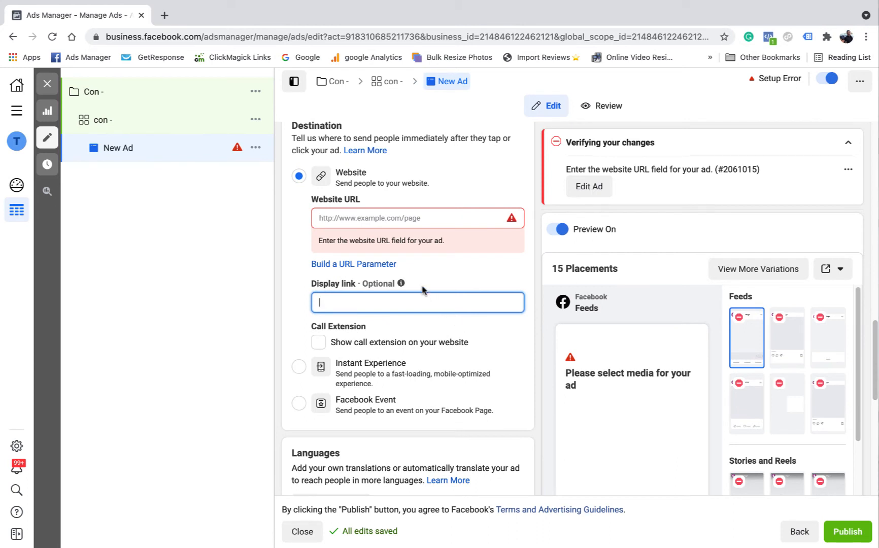
# Step: Enable the website call extension to view its phone number fields, and disable it again
pyautogui.scroll(-2, 453, 283)
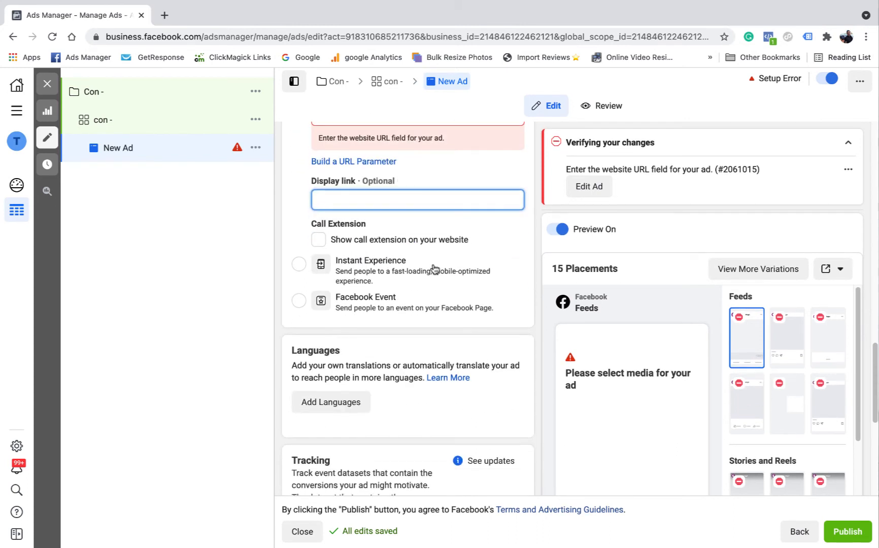
pyautogui.click(319, 240)
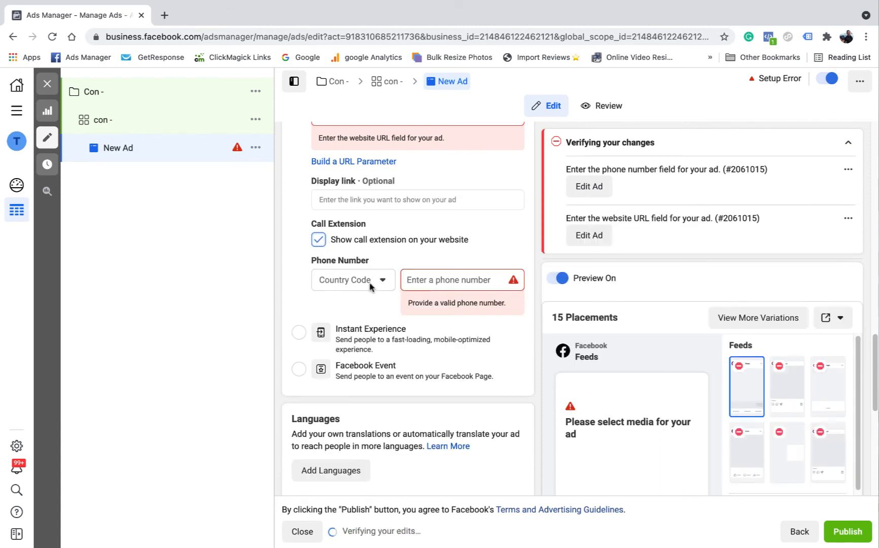
pyautogui.click(319, 240)
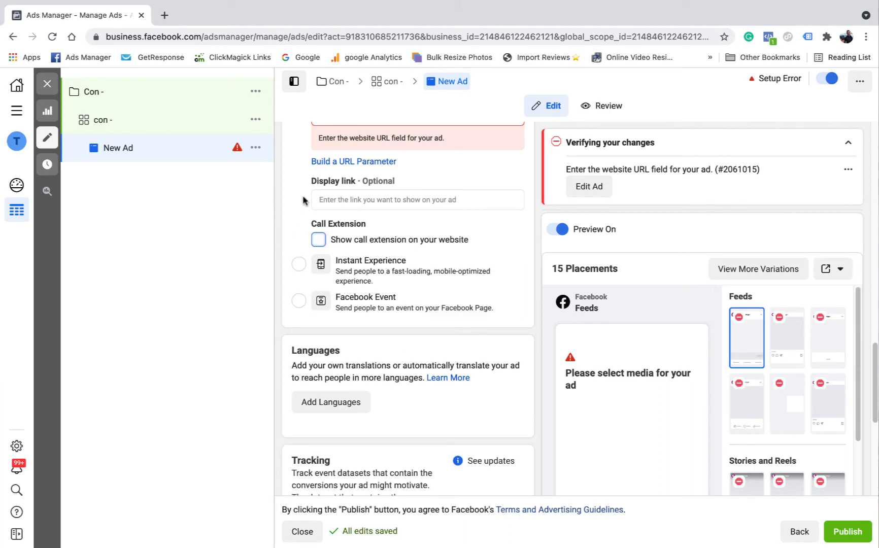
# Step: Look over the Instant Experience and Facebook Event destination options and the ad's Languages section
pyautogui.scroll(-1, 325, 244)
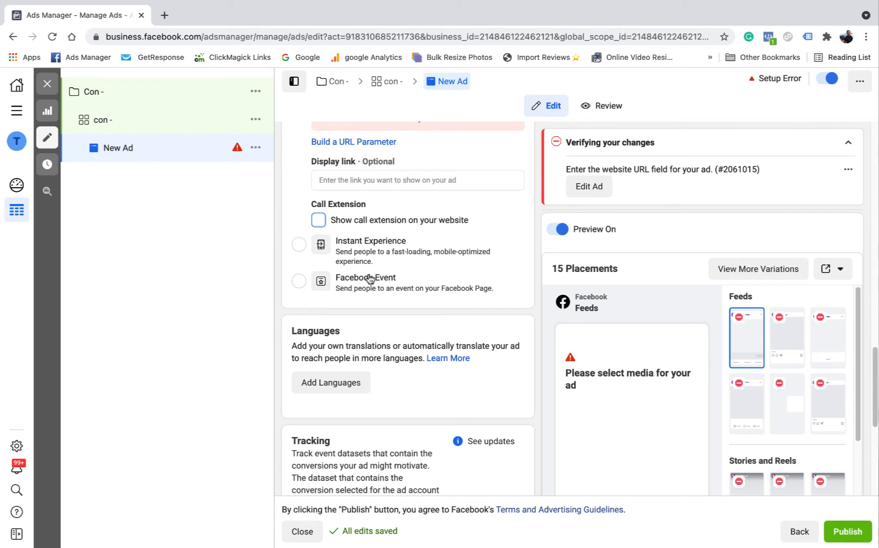
pyautogui.scroll(-2, 369, 278)
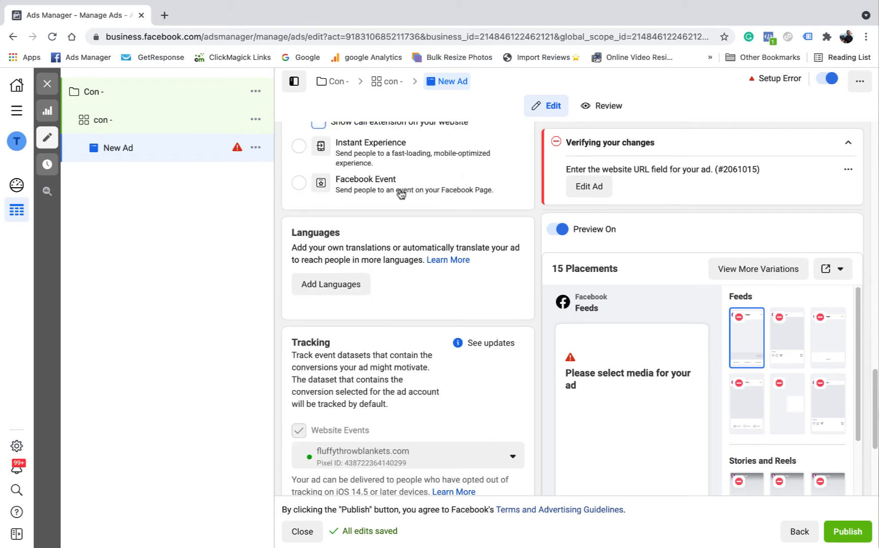
pyautogui.scroll(-1, 401, 192)
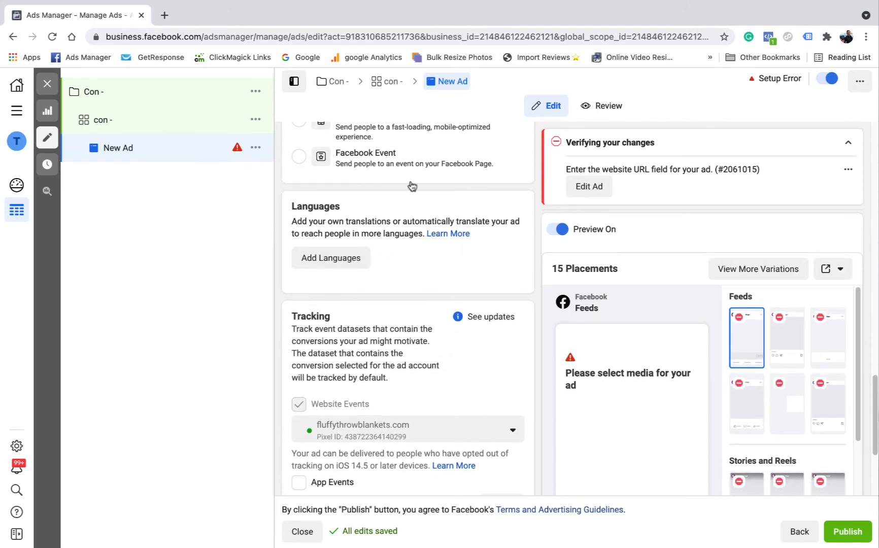
pyautogui.scroll(-2, 413, 196)
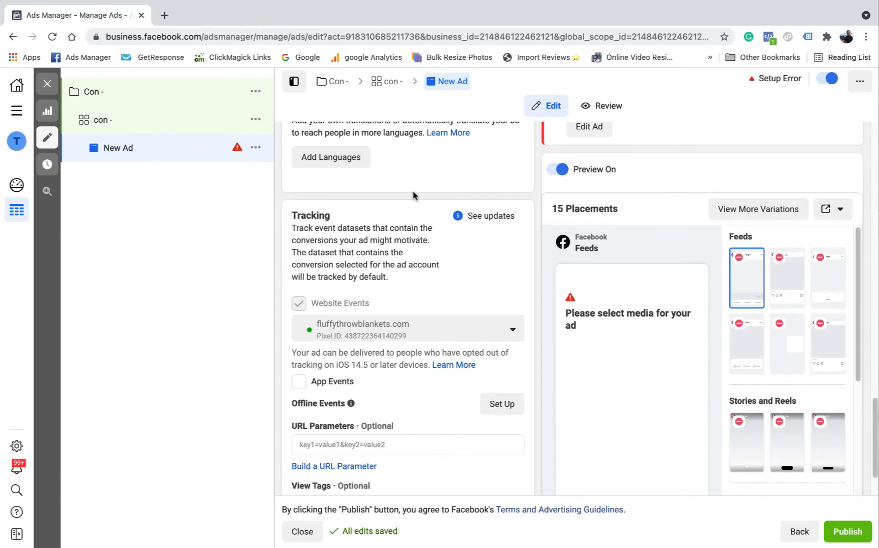
pyautogui.scroll(2, 401, 198)
# Step: Select fluffythrowblankets.com under domain tracking as the website events source in the ad's Tracking section
pyautogui.scroll(-4, 381, 259)
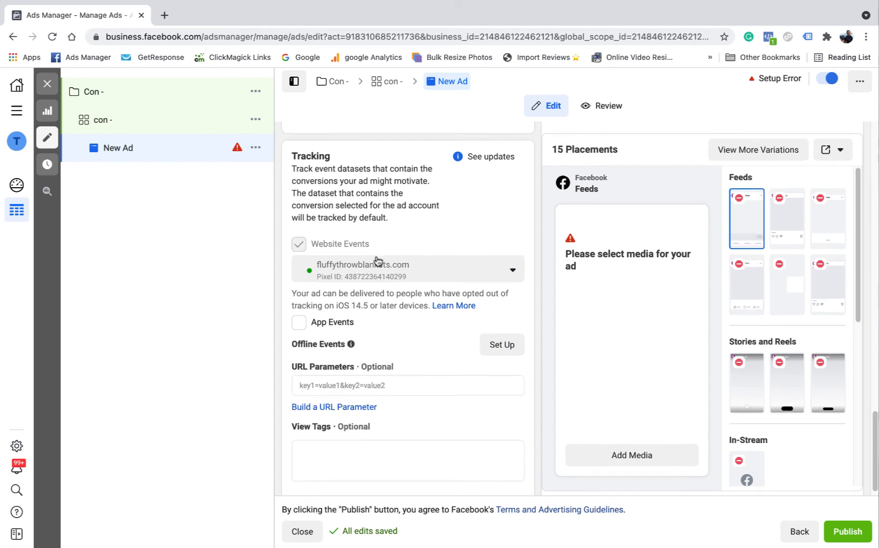
pyautogui.scroll(-1, 272, 223)
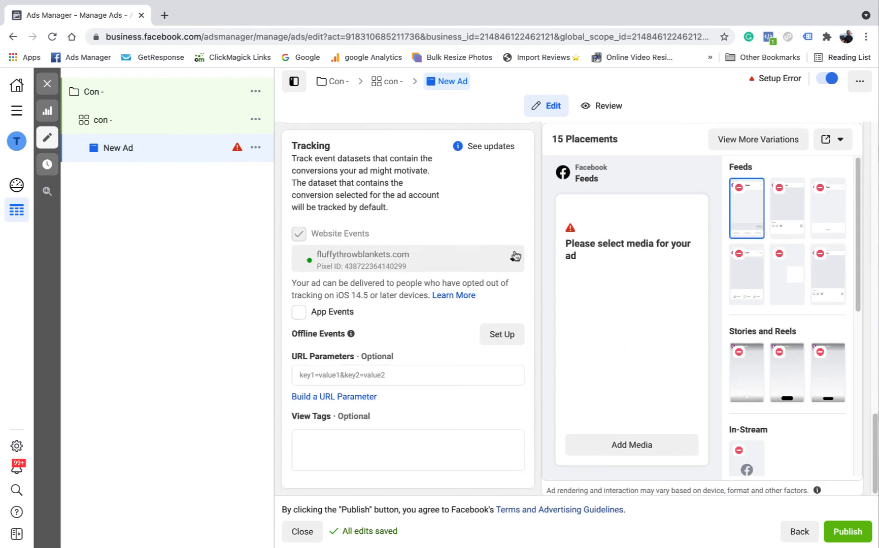
pyautogui.click(512, 258)
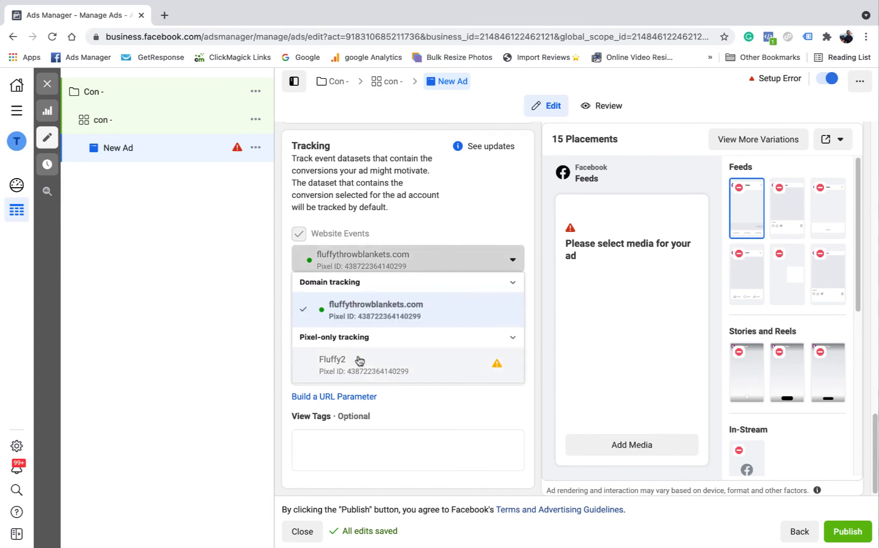
pyautogui.click(417, 311)
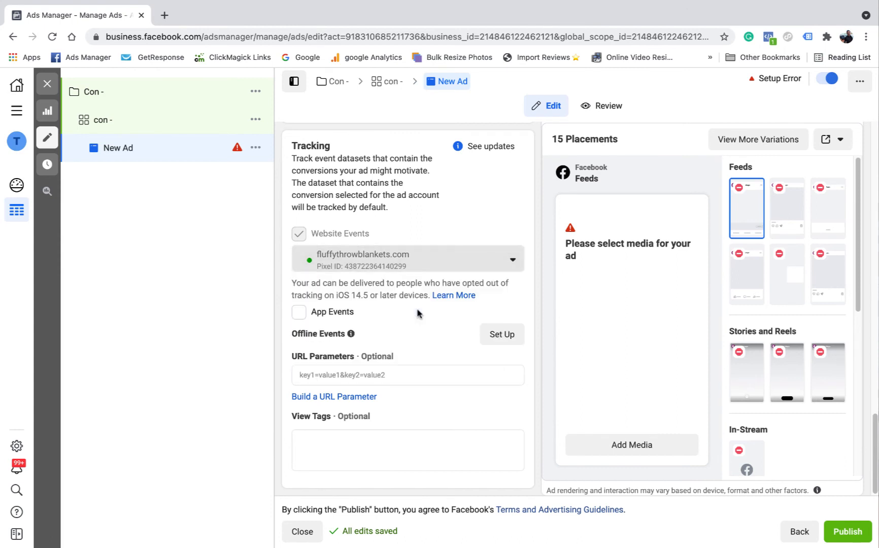
# Step: Check the optional URL Parameters and View Tags fields in the Tracking section and read the View Tags explanation
pyautogui.click(331, 376)
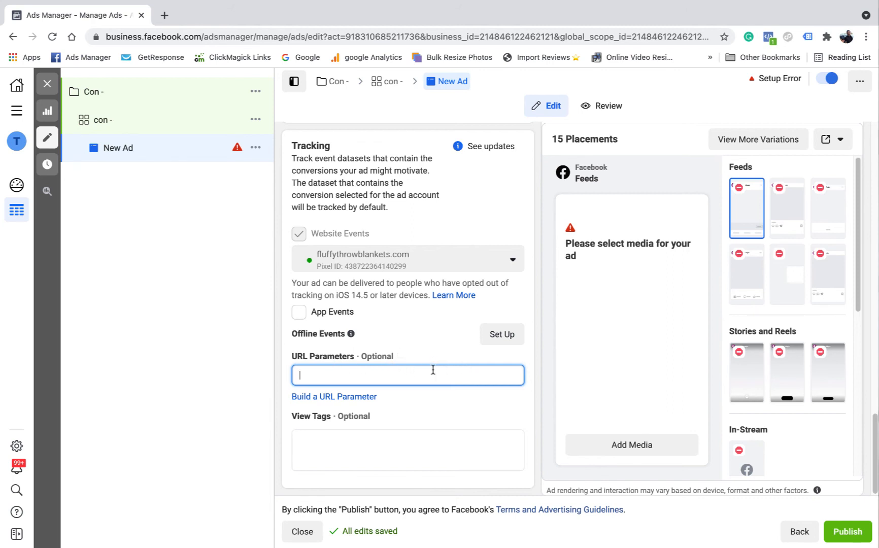
pyautogui.click(374, 441)
pyautogui.moveTo(376, 416)
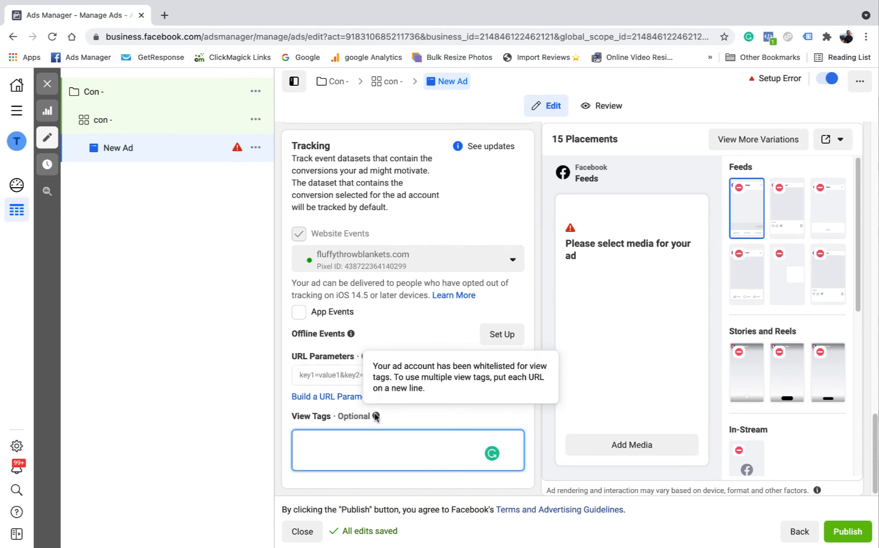
# Step: Open the campaign level "Con -" and review its name, special ad categories, objective, A/B test and budget optimization settings
pyautogui.scroll(10, 494, 417)
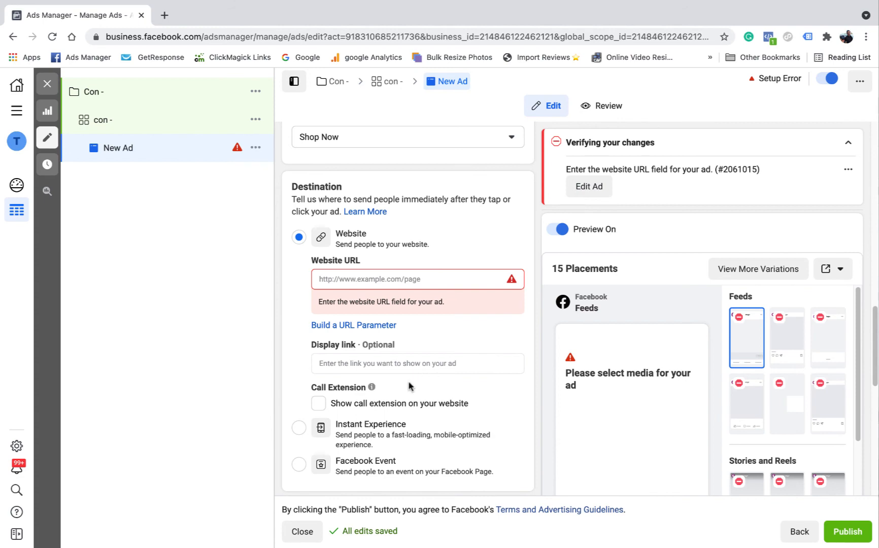
pyautogui.scroll(15, 417, 362)
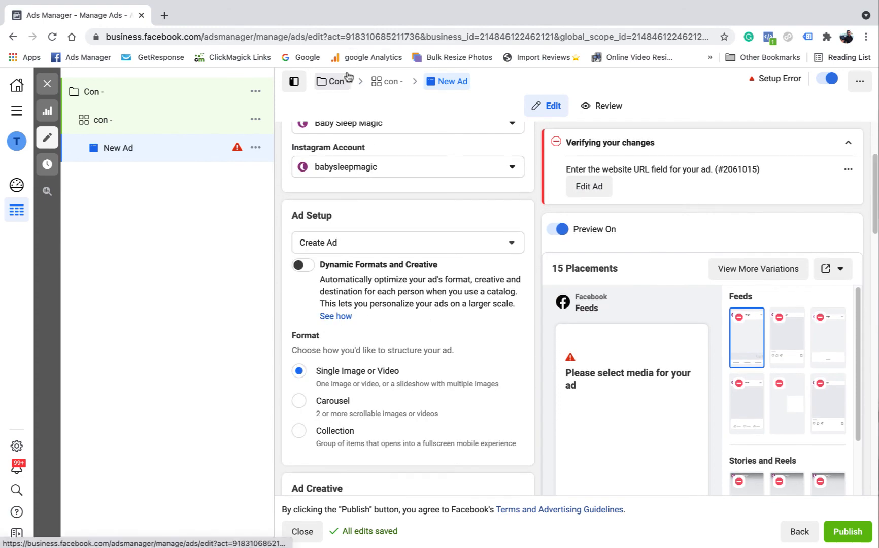
pyautogui.click(334, 82)
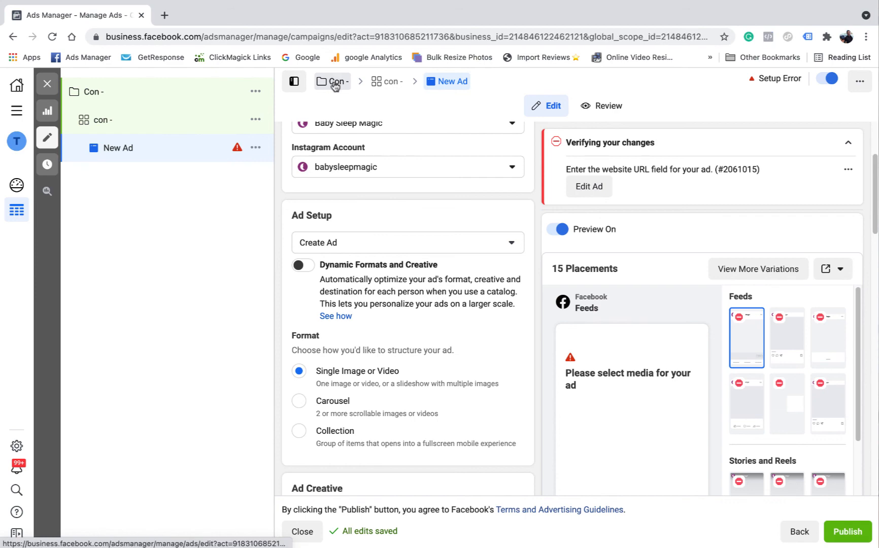
pyautogui.scroll(-7, 463, 311)
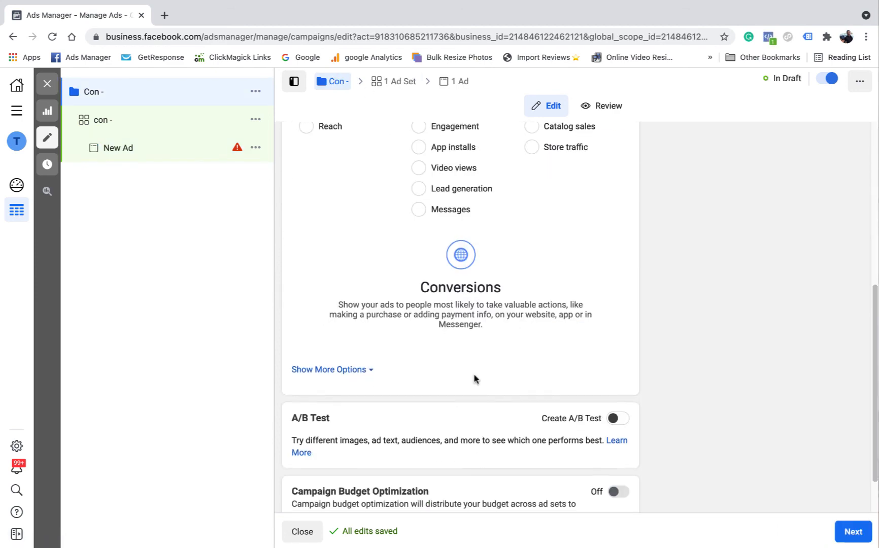
pyautogui.scroll(7, 459, 287)
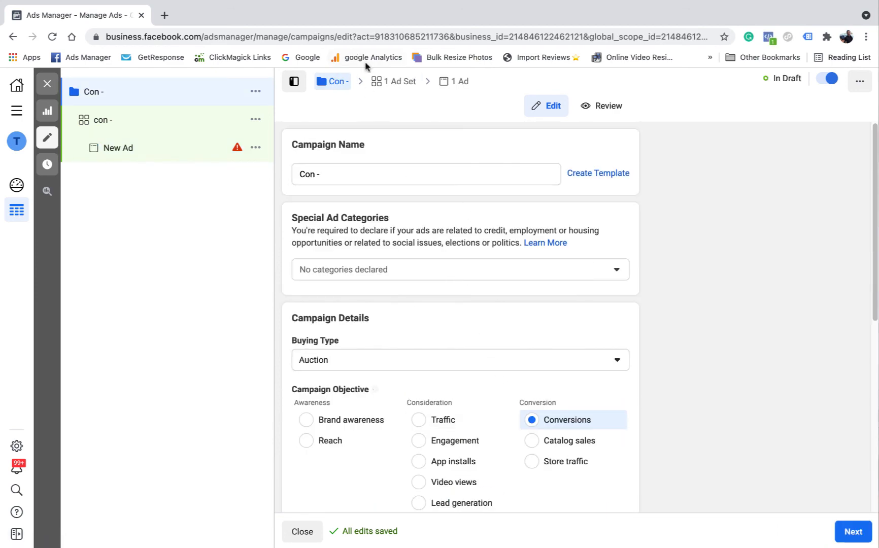
# Step: Open the ad set "con -" and review its conversion, dynamic creative, offer, budget and audience targeting settings
pyautogui.click(395, 85)
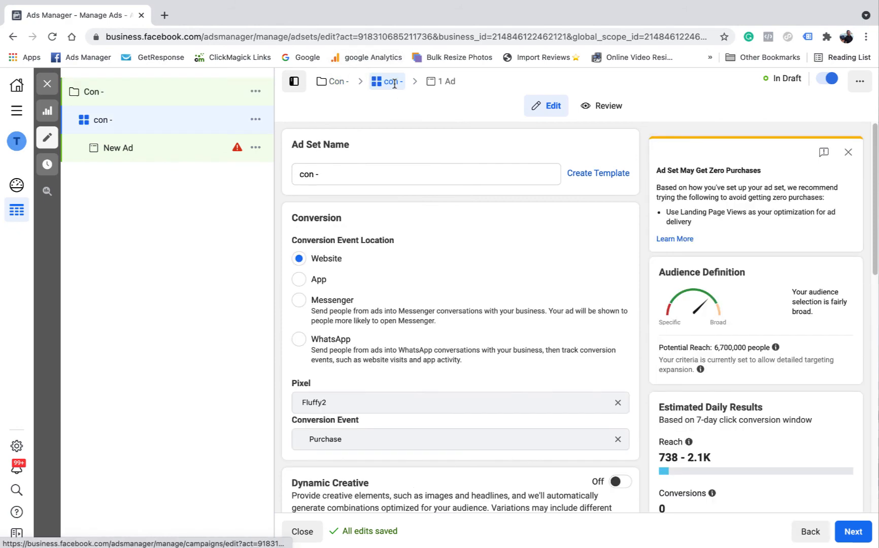
pyautogui.scroll(-10, 467, 300)
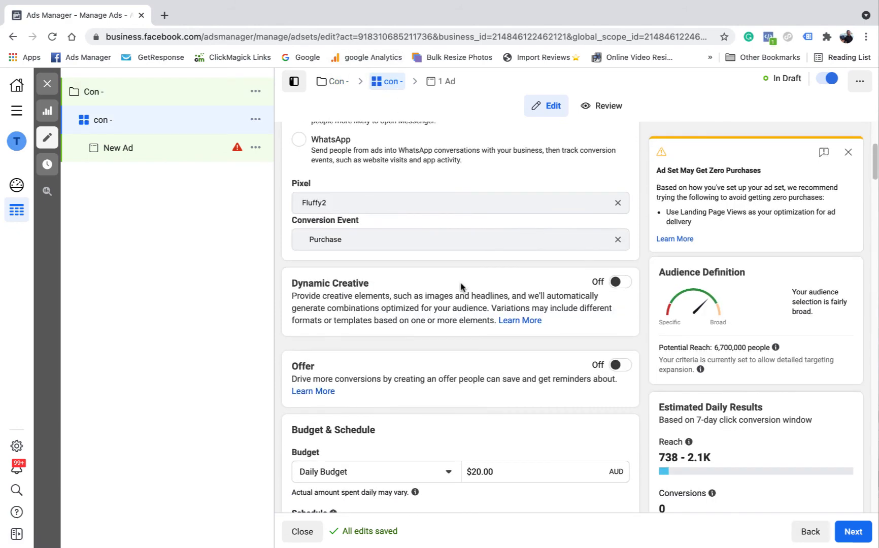
pyautogui.scroll(-8, 461, 295)
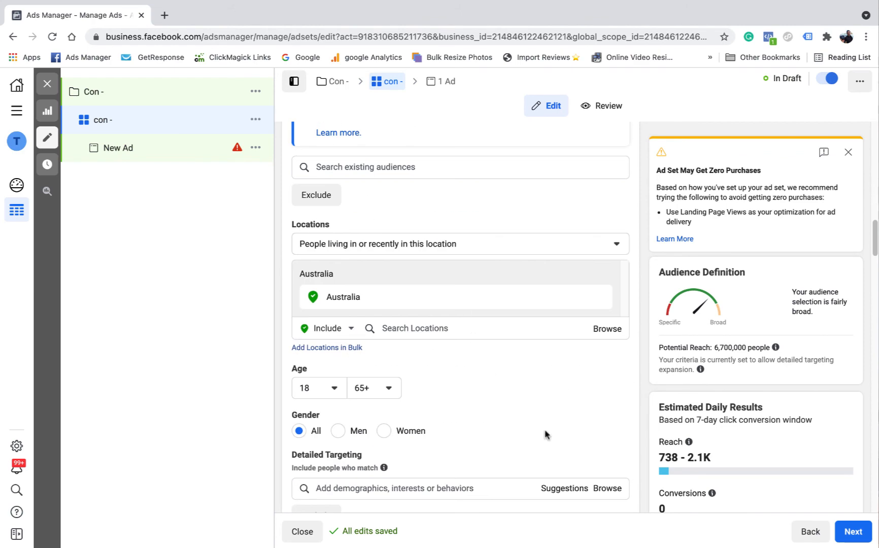
pyautogui.scroll(-1, 479, 236)
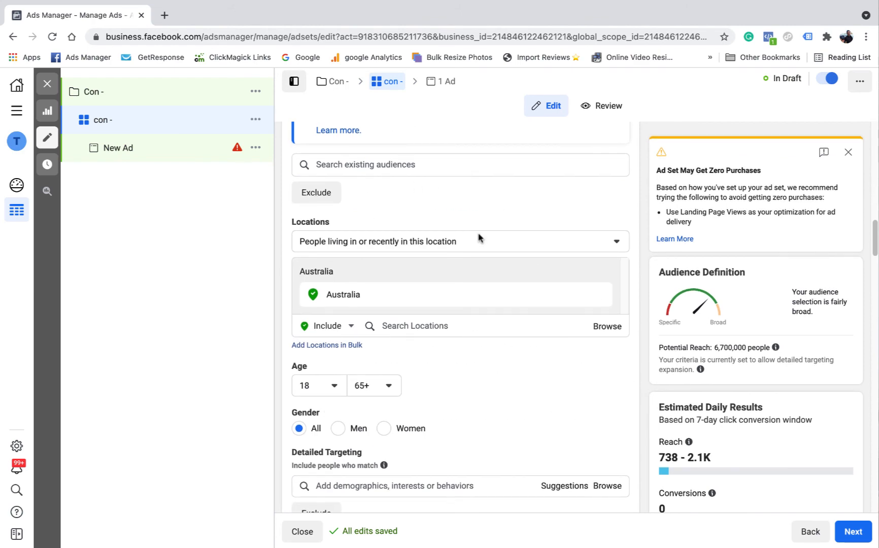
# Step: Return to the ad level of New Ad and review its identity, ad setup, format and creative sections
pyautogui.click(447, 81)
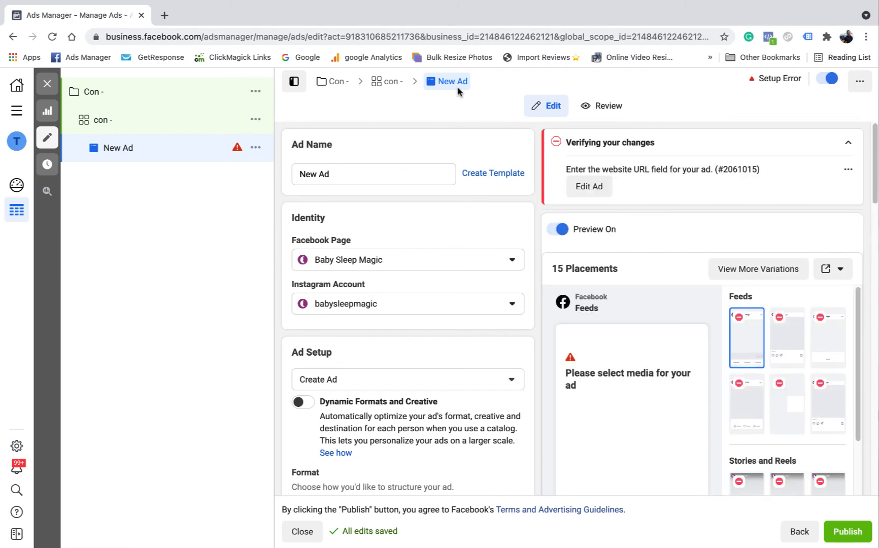
pyautogui.scroll(-7, 453, 259)
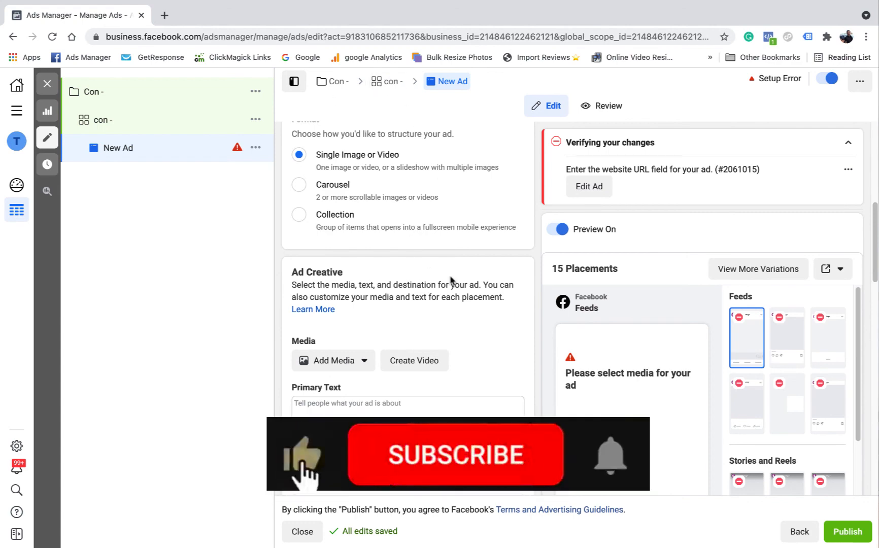
pyautogui.scroll(1, 448, 277)
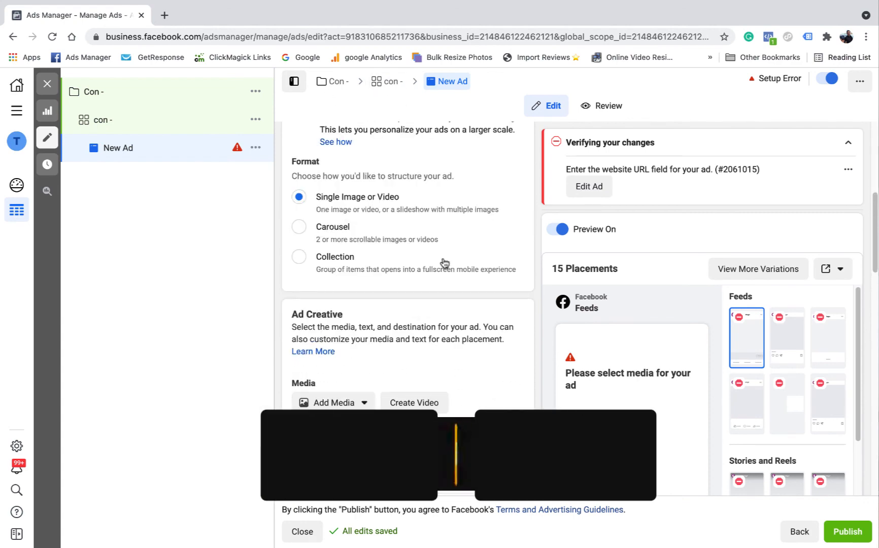
pyautogui.scroll(4, 459, 261)
pyautogui.scroll(-1, 460, 262)
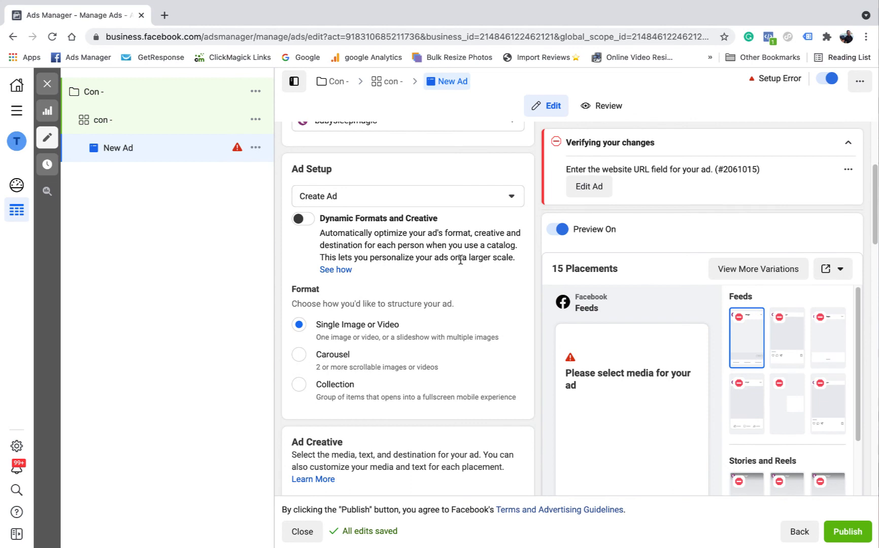